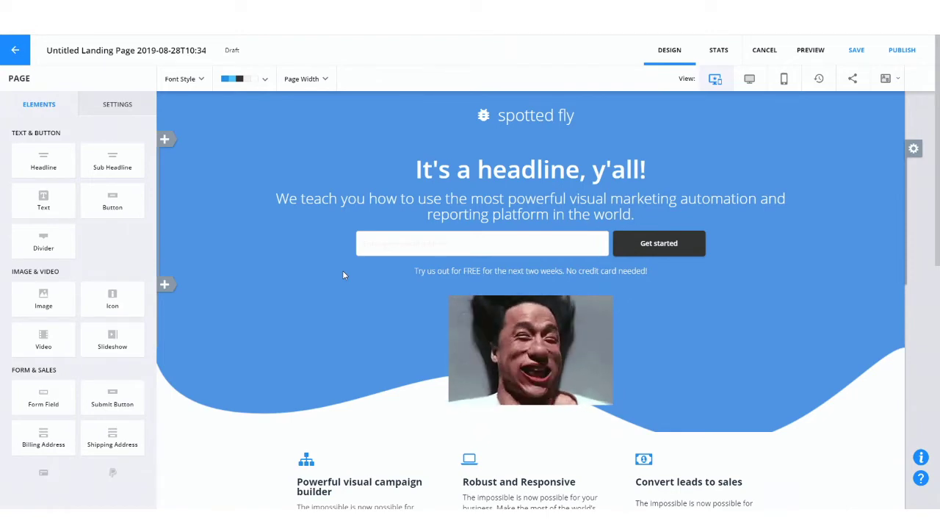
Step: Review the landing page's blocks from the headline section through the award logos and testimonial to the footer
{"action": "scroll", "coordinate": [354, 281], "scroll_direction": "down", "scroll_amount": 5}
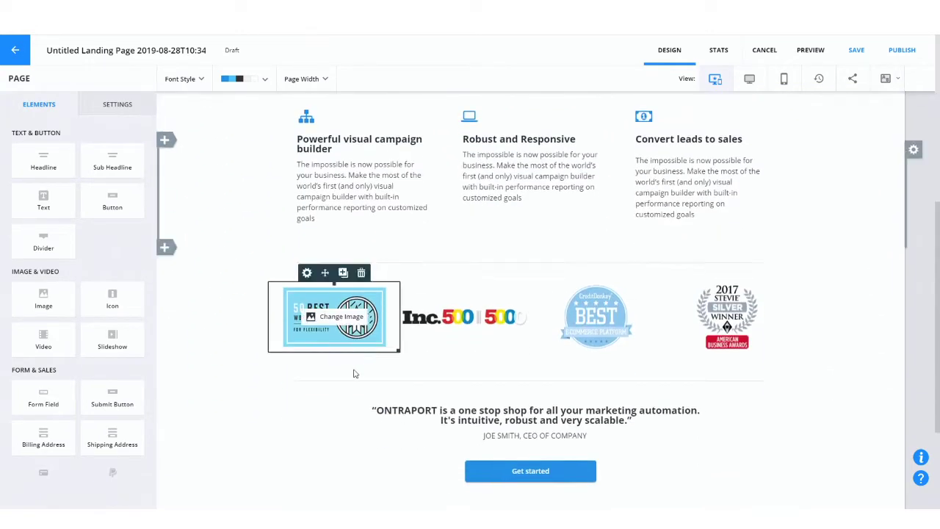
{"action": "scroll", "coordinate": [354, 374], "scroll_direction": "down", "scroll_amount": 3}
{"action": "scroll", "coordinate": [328, 157], "scroll_direction": "up", "scroll_amount": 7}
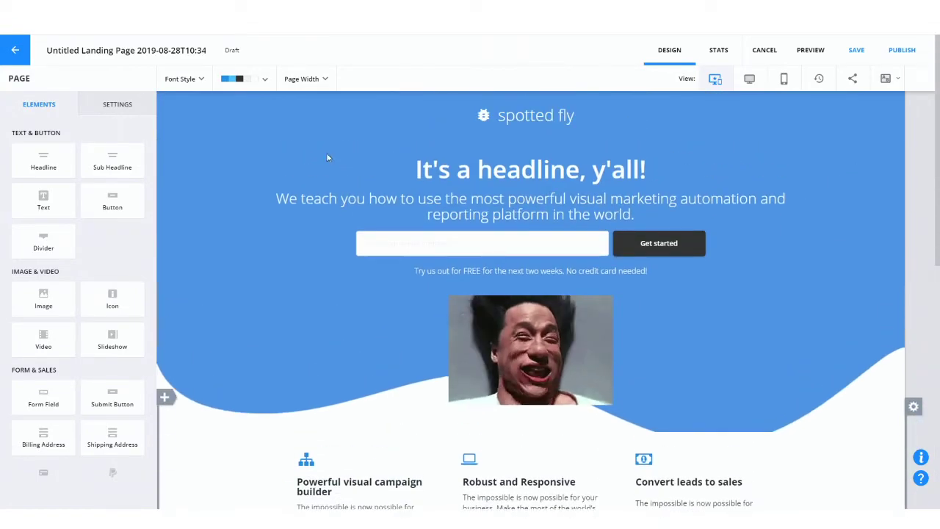
{"action": "scroll", "coordinate": [502, 296], "scroll_direction": "down", "scroll_amount": 5}
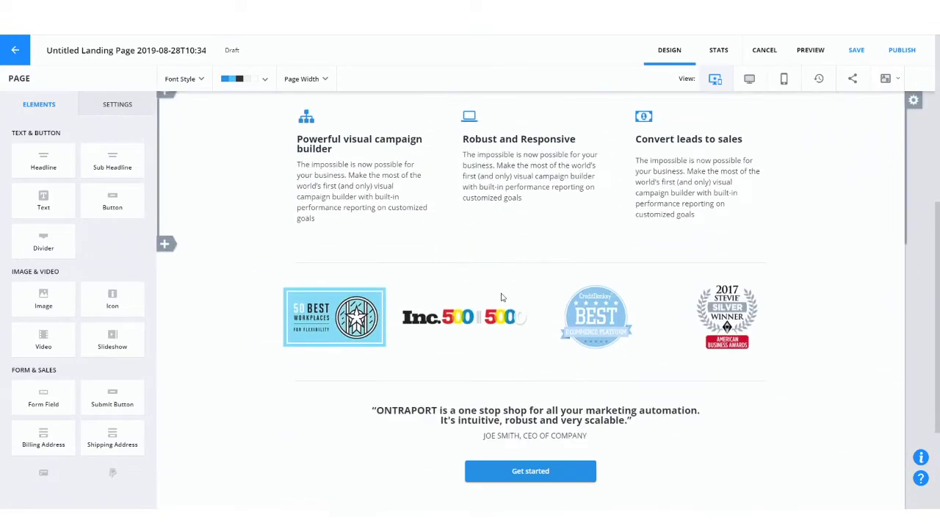
{"action": "scroll", "coordinate": [474, 316], "scroll_direction": "down", "scroll_amount": 2}
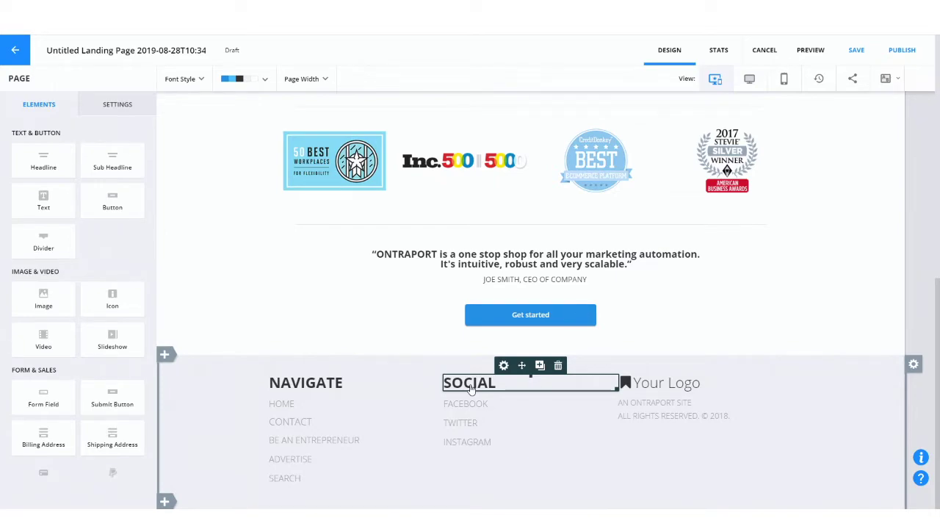
{"action": "scroll", "coordinate": [471, 387], "scroll_direction": "up", "scroll_amount": 15}
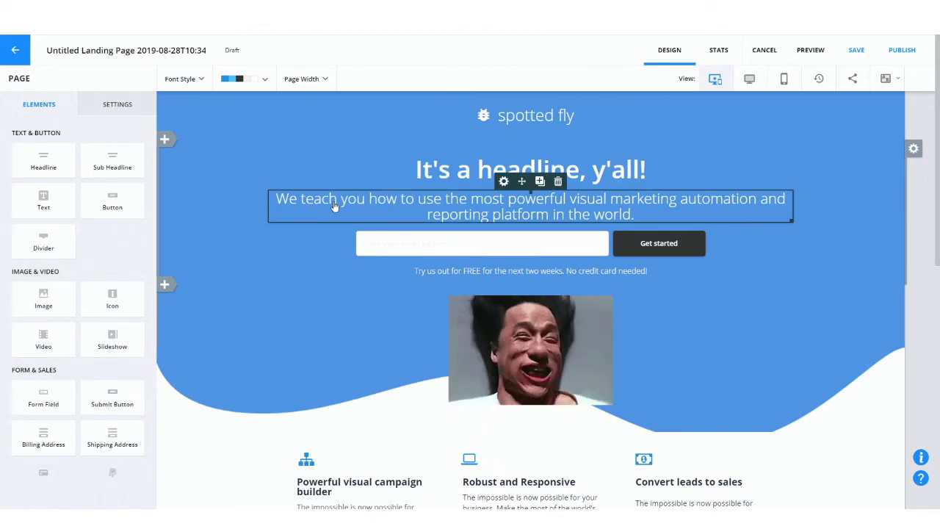
{"action": "scroll", "coordinate": [405, 316], "scroll_direction": "down", "scroll_amount": 7}
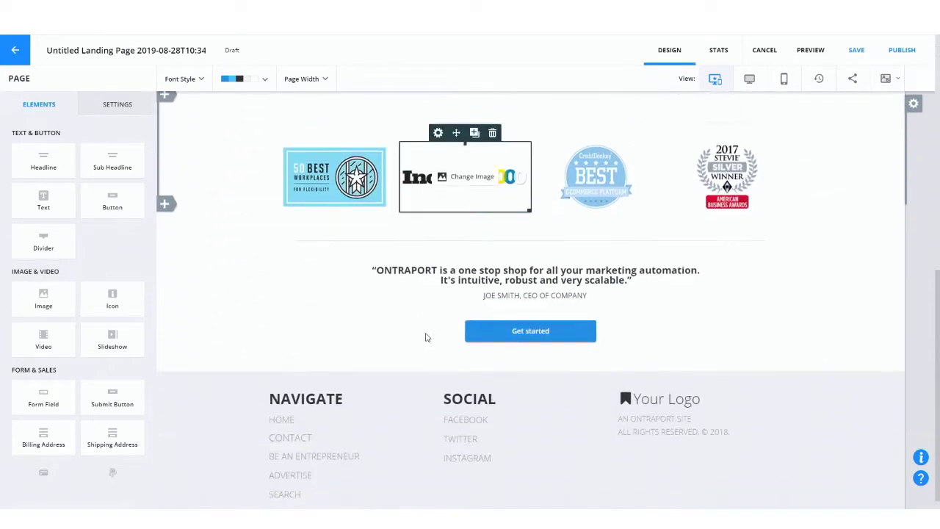
{"action": "scroll", "coordinate": [426, 337], "scroll_direction": "down", "scroll_amount": 1}
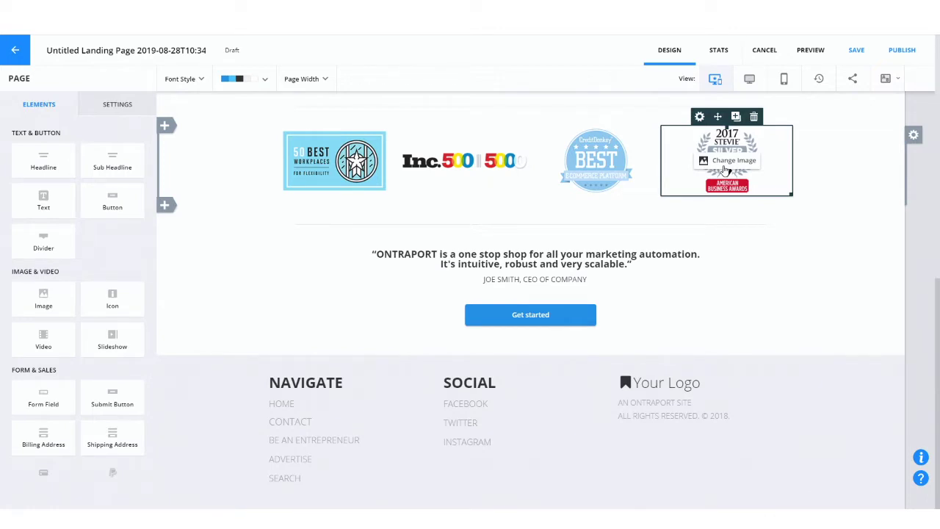
Step: Add the block with the four award logos to the favorite blocks
{"action": "left_click", "coordinate": [914, 134]}
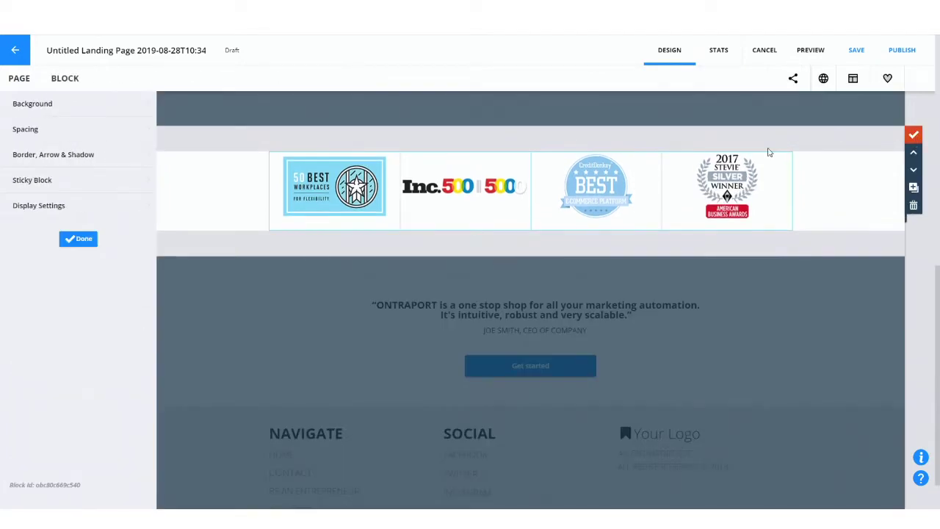
{"action": "left_click", "coordinate": [888, 79]}
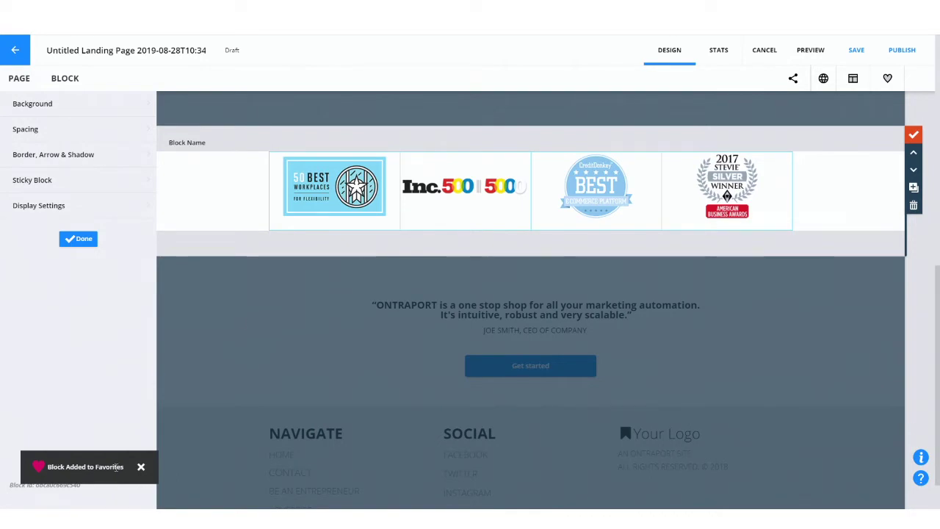
{"action": "left_click", "coordinate": [318, 284]}
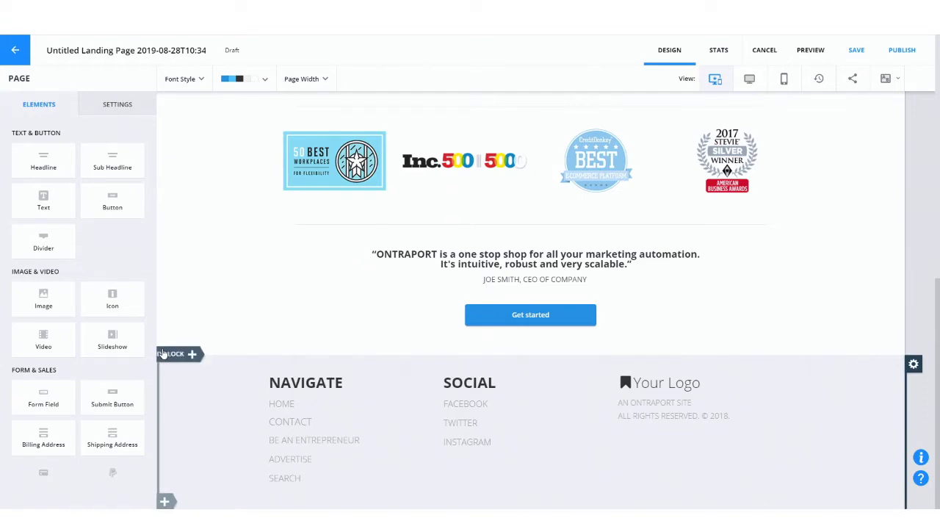
Step: Insert the favorited award-logos block directly above the footer block
{"action": "left_click", "coordinate": [165, 355]}
{"action": "left_click", "coordinate": [64, 107]}
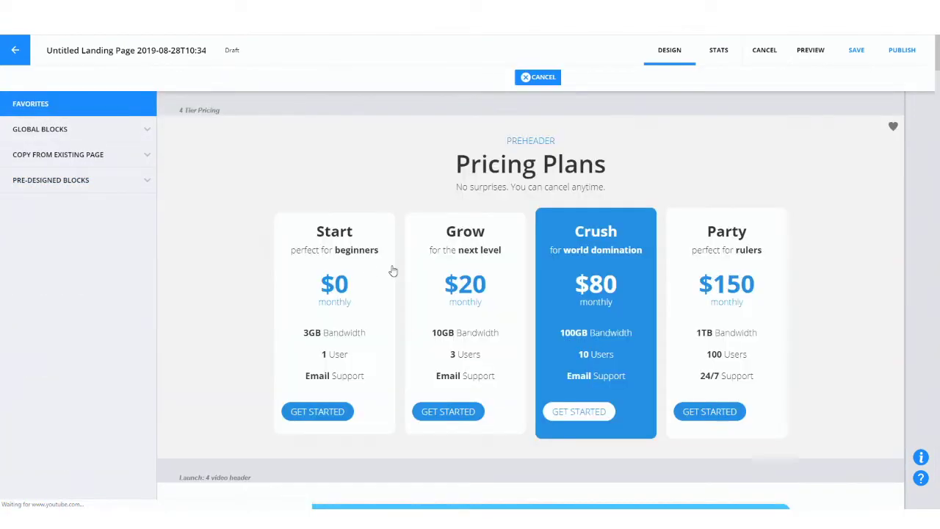
{"action": "scroll", "coordinate": [419, 311], "scroll_direction": "down", "scroll_amount": 10}
{"action": "scroll", "coordinate": [521, 393], "scroll_direction": "down", "scroll_amount": 20}
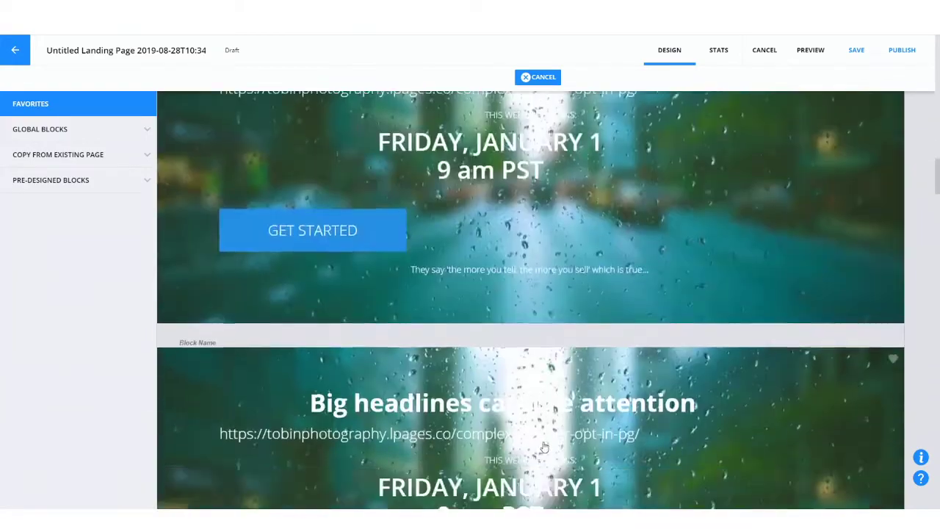
{"action": "scroll", "coordinate": [551, 458], "scroll_direction": "down", "scroll_amount": 15}
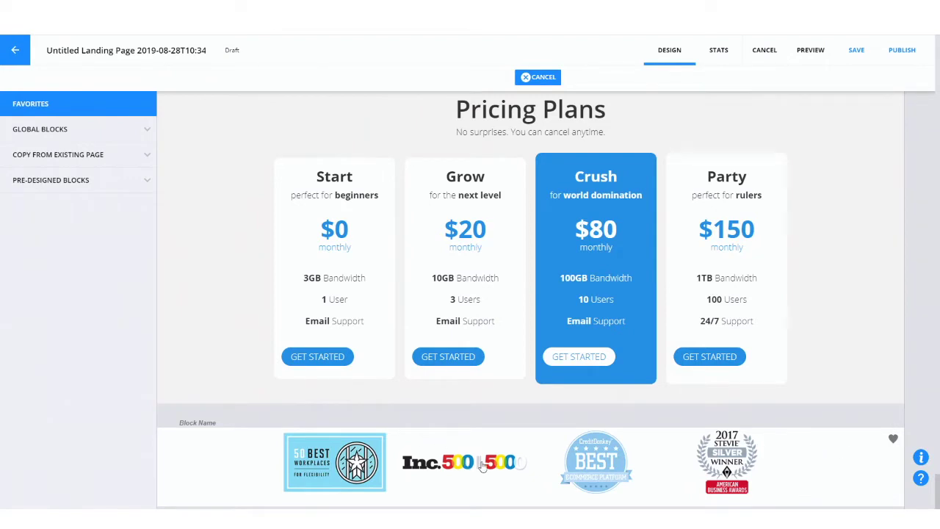
{"action": "left_click", "coordinate": [510, 466]}
{"action": "left_click", "coordinate": [439, 379]}
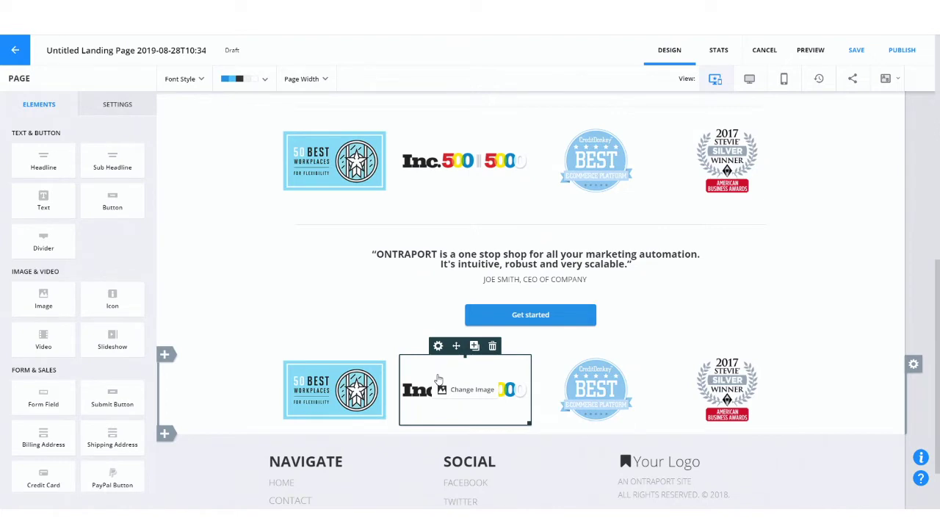
Step: Delete the award-logos block located directly above the footer
{"action": "left_click", "coordinate": [914, 347]}
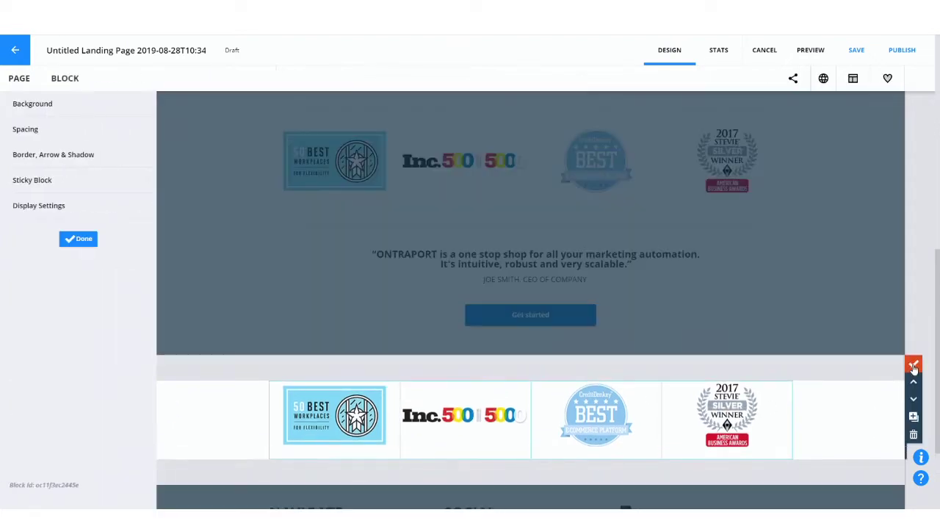
{"action": "left_click", "coordinate": [913, 437]}
{"action": "left_click", "coordinate": [538, 227]}
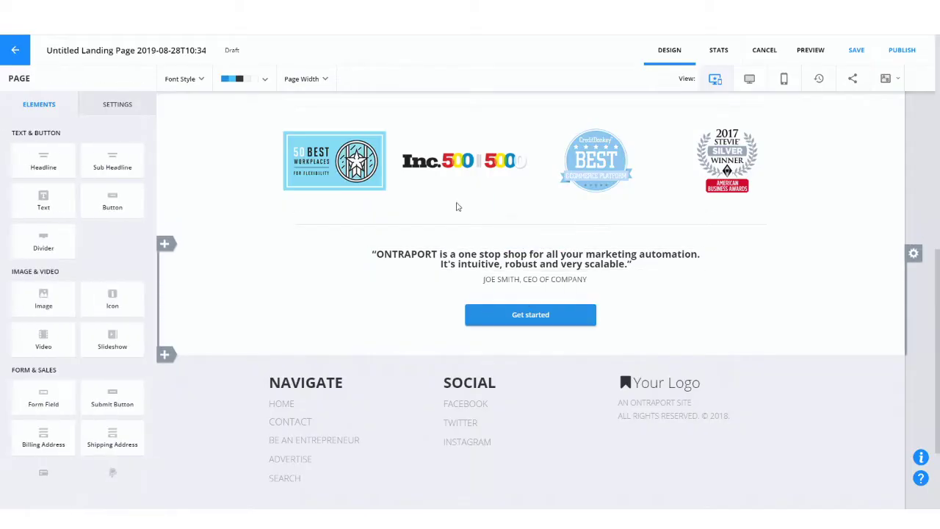
Step: Examine the award logos, testimonial text and footer links, comparing them with the page's header section
{"action": "scroll", "coordinate": [462, 171], "scroll_direction": "up", "scroll_amount": 3}
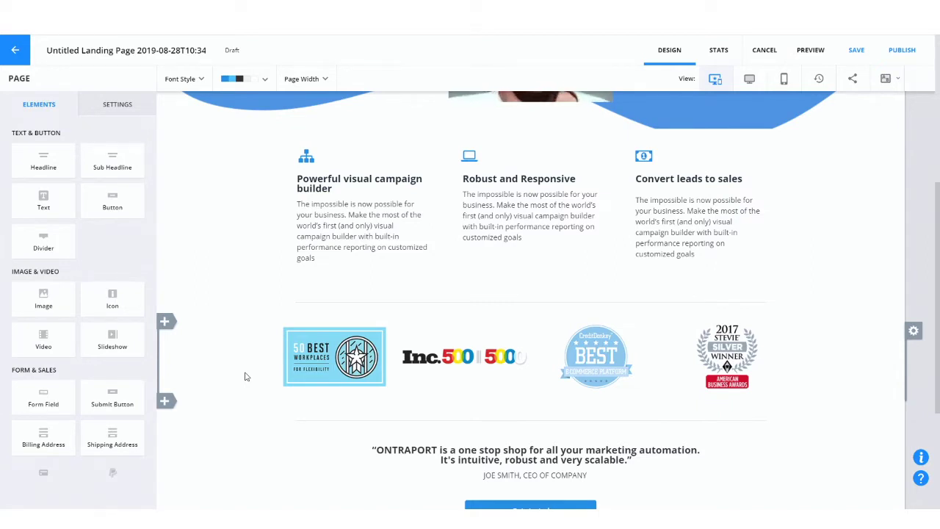
{"action": "mouse_move", "coordinate": [344, 365]}
{"action": "scroll", "coordinate": [343, 365], "scroll_direction": "down", "scroll_amount": 2}
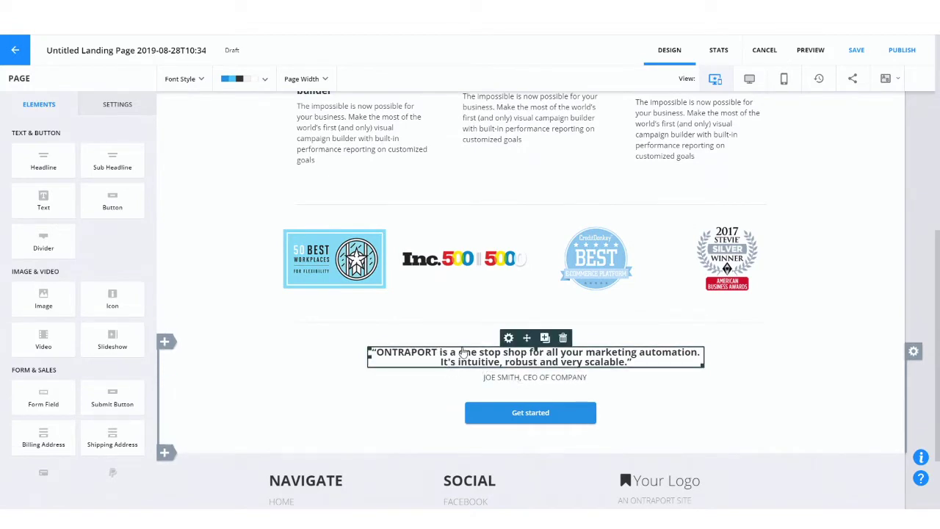
{"action": "mouse_move", "coordinate": [436, 354]}
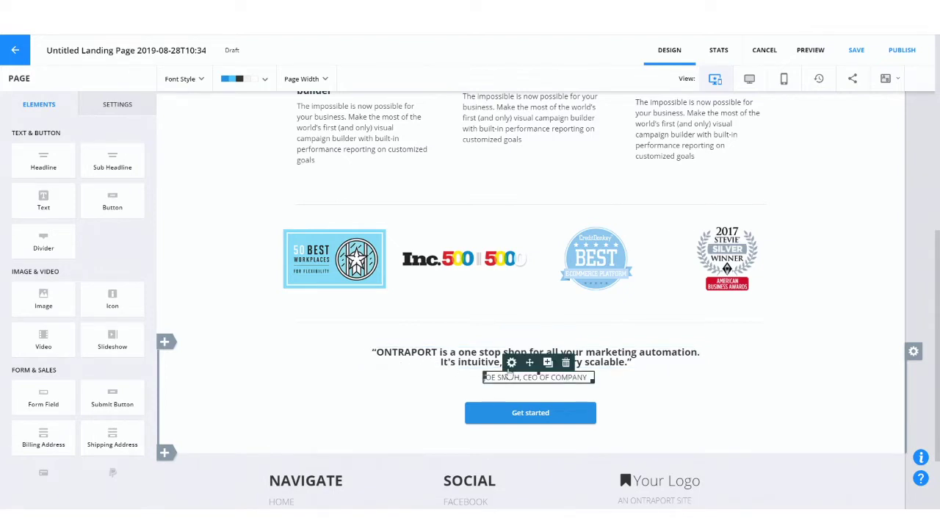
{"action": "scroll", "coordinate": [506, 351], "scroll_direction": "down", "scroll_amount": 2}
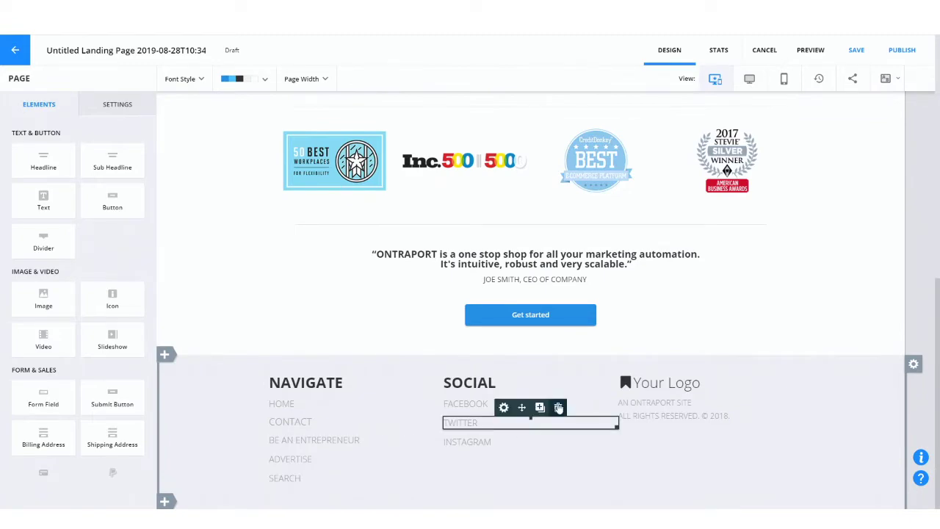
{"action": "scroll", "coordinate": [652, 422], "scroll_direction": "up", "scroll_amount": 15}
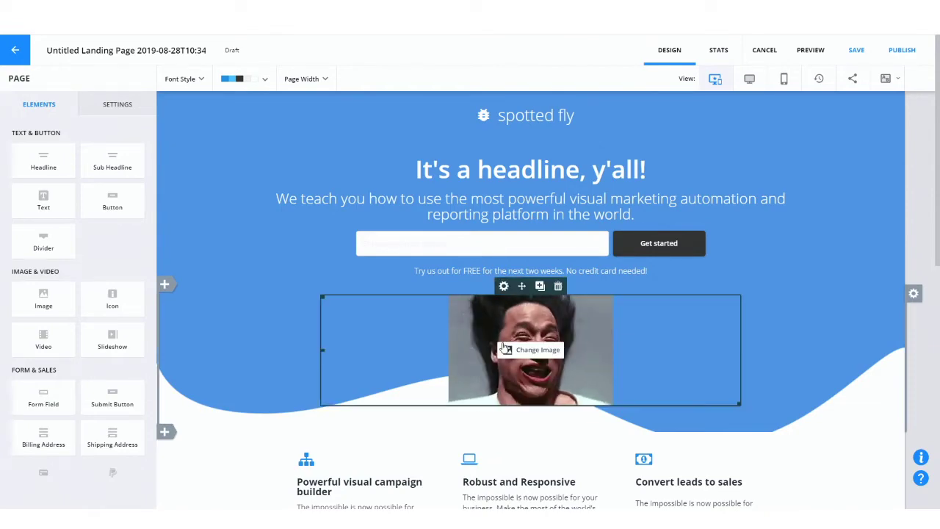
{"action": "scroll", "coordinate": [538, 417], "scroll_direction": "down", "scroll_amount": 10}
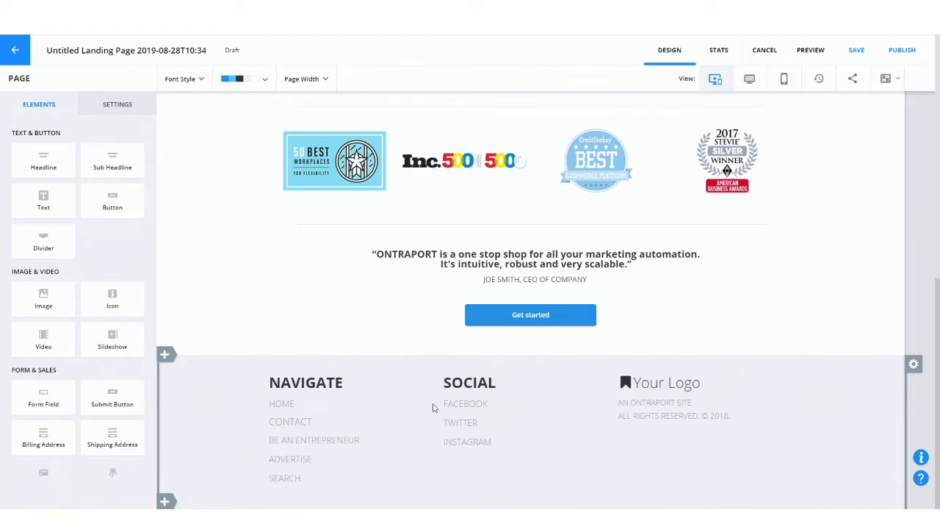
Step: Convert the three-column footer block with logo to a global block
{"action": "left_click", "coordinate": [913, 365]}
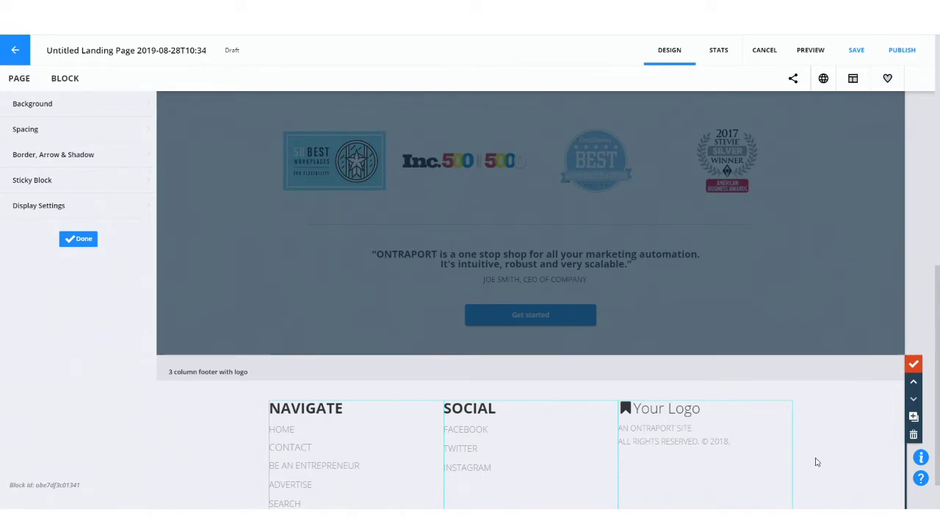
{"action": "scroll", "coordinate": [823, 444], "scroll_direction": "down", "scroll_amount": 1}
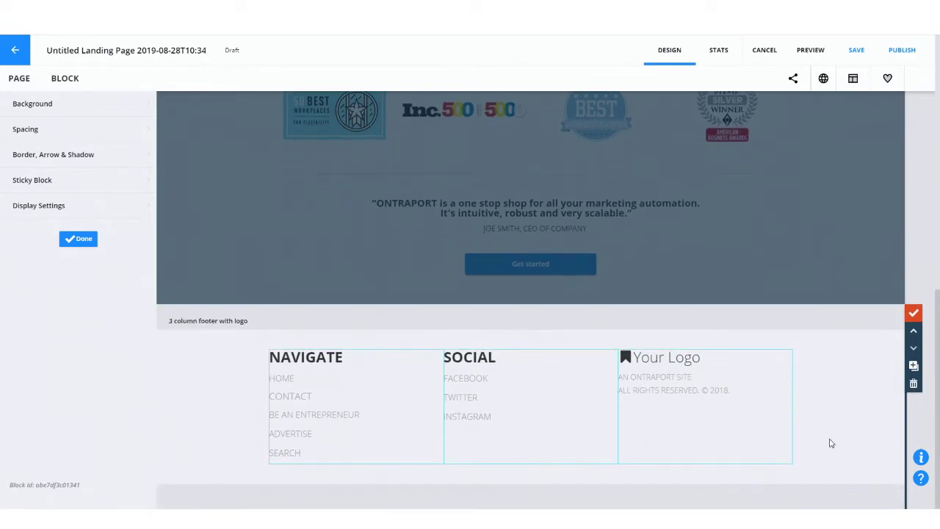
{"action": "left_click", "coordinate": [825, 78]}
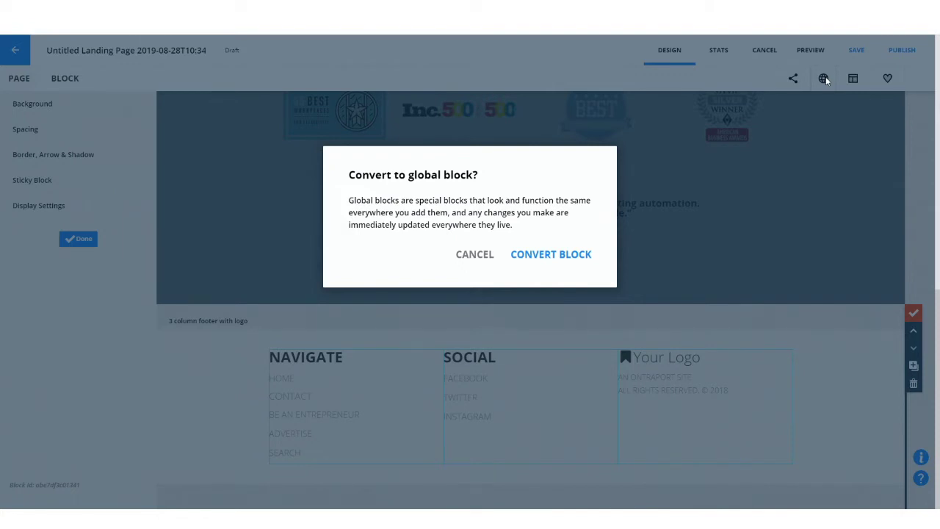
{"action": "left_click", "coordinate": [551, 254]}
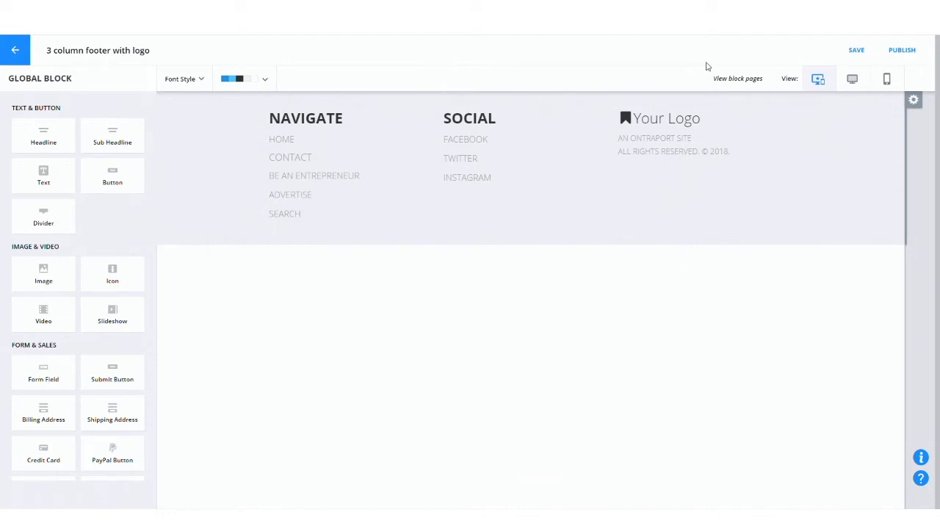
Step: Duplicate the SEARCH entry in the footer's NAVIGATE column, change the copy's text to "NEW ITEM" and save the global block
{"action": "left_click", "coordinate": [299, 119]}
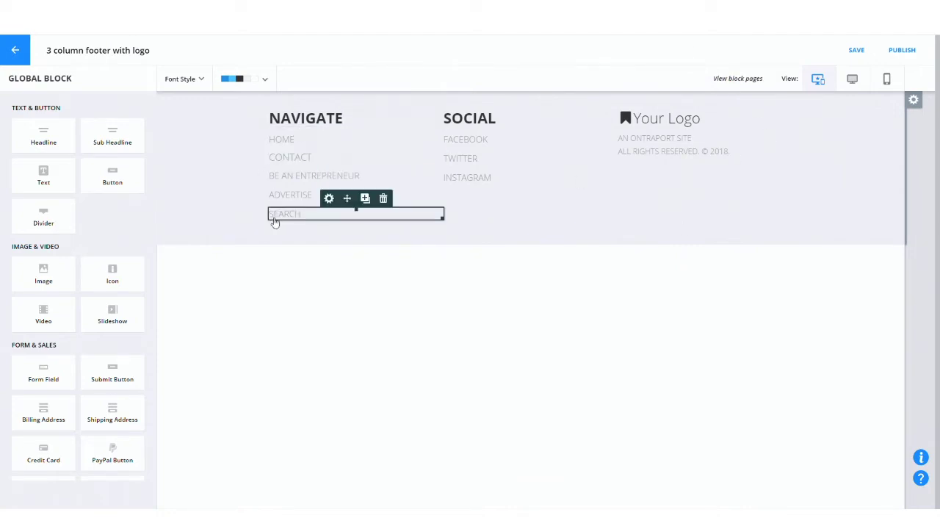
{"action": "left_click", "coordinate": [365, 199]}
{"action": "double_click", "coordinate": [295, 234]}
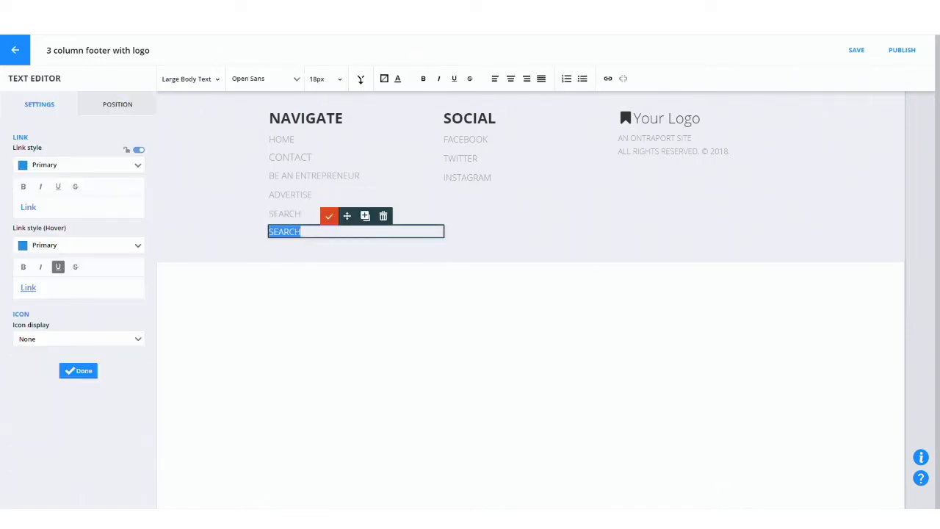
{"action": "type", "text": "NEW ITEM"}
{"action": "left_click", "coordinate": [461, 250]}
{"action": "left_click", "coordinate": [856, 50]}
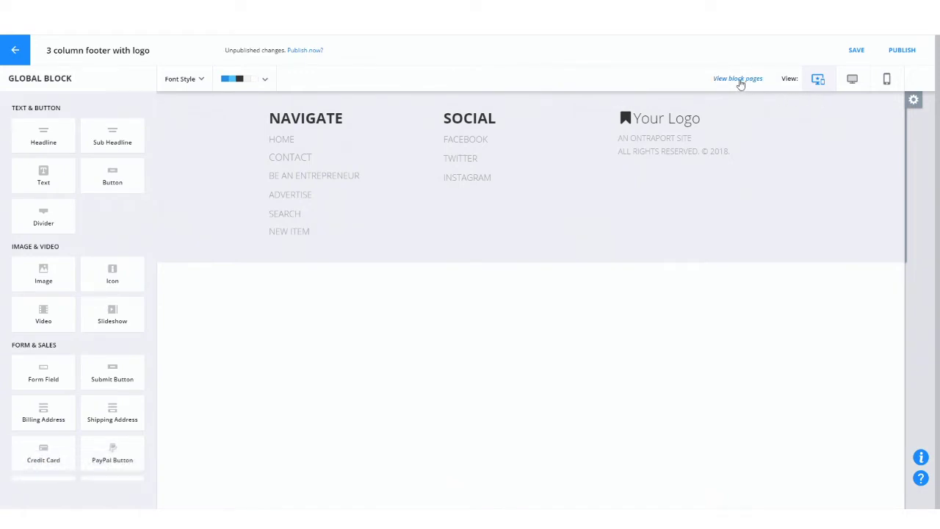
Step: Check which pages use the footer global block, and publish its changes
{"action": "left_click", "coordinate": [740, 81]}
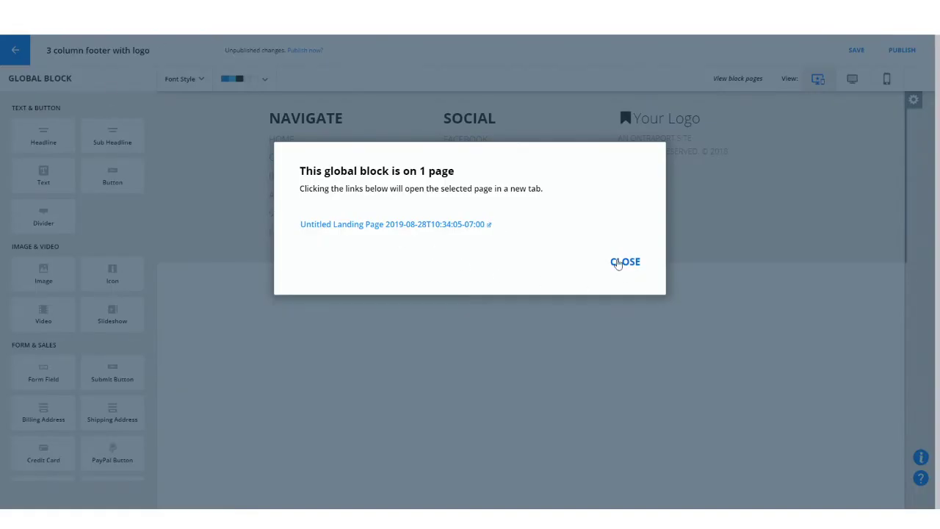
{"action": "left_click", "coordinate": [618, 262]}
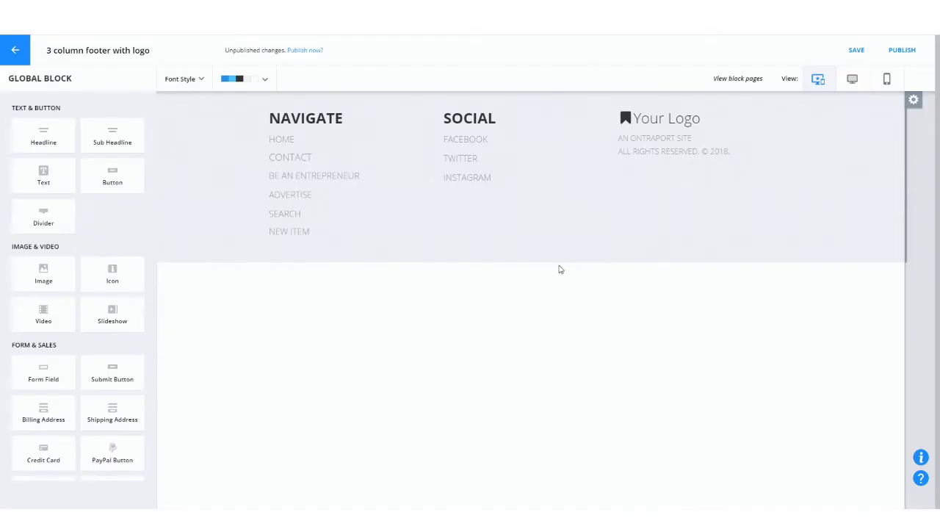
{"action": "left_click", "coordinate": [899, 56]}
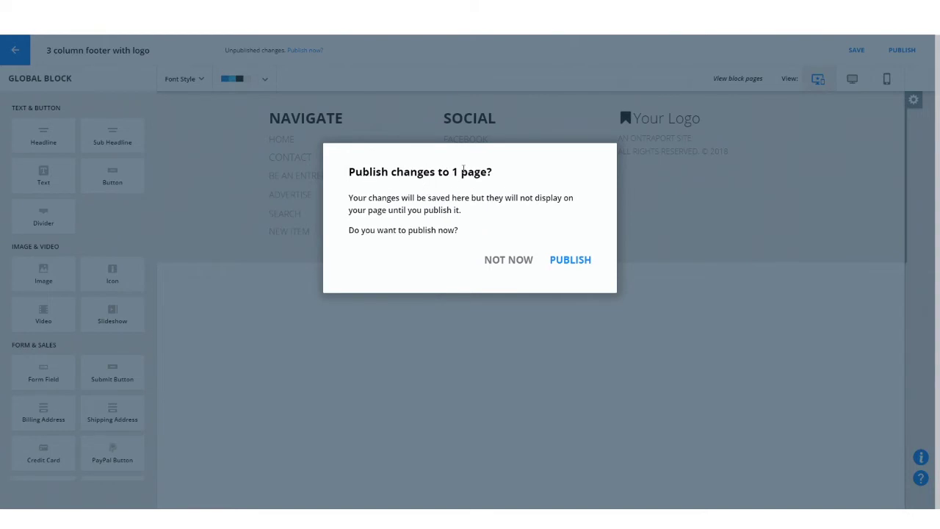
{"action": "left_click", "coordinate": [571, 263]}
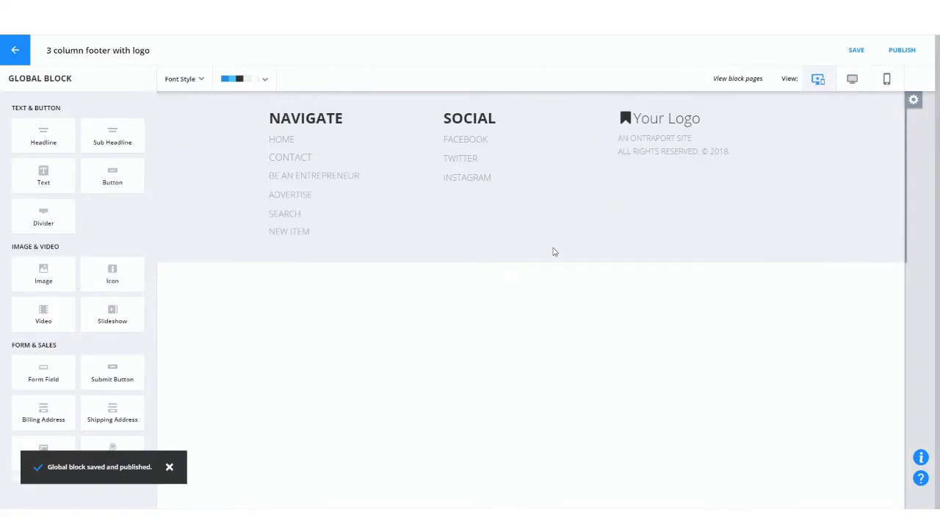
Step: Leave the global block editor and take over editing of the landing page
{"action": "left_click", "coordinate": [16, 48]}
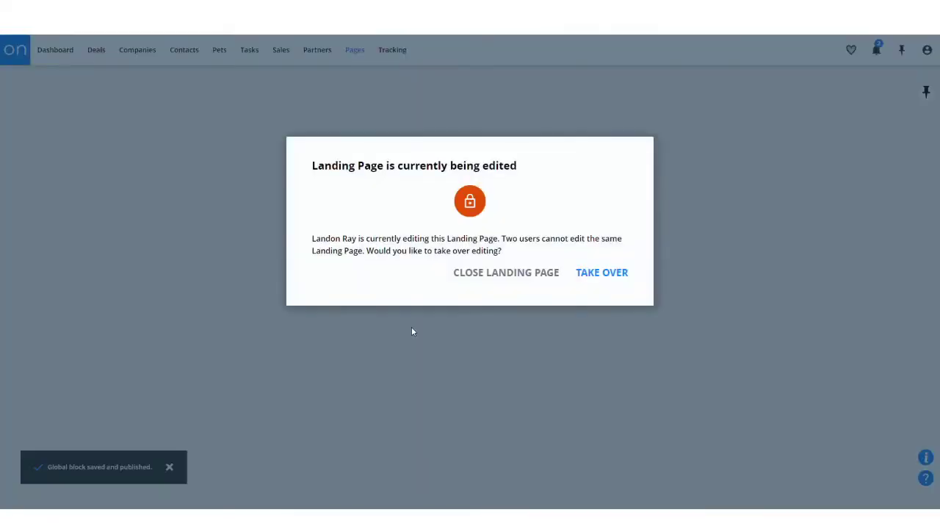
{"action": "left_click", "coordinate": [577, 272]}
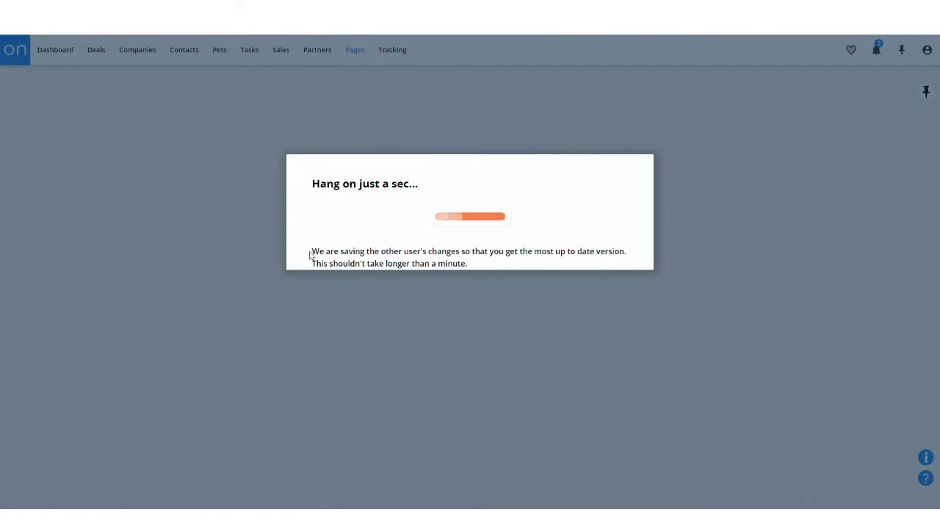
Step: Close the locked landing page, reopen it from the landing pages list and take over editing
{"action": "left_click_drag", "start_coordinate": [311, 252], "coordinate": [487, 259]}
{"action": "left_click", "coordinate": [486, 261]}
{"action": "left_click", "coordinate": [42, 60]}
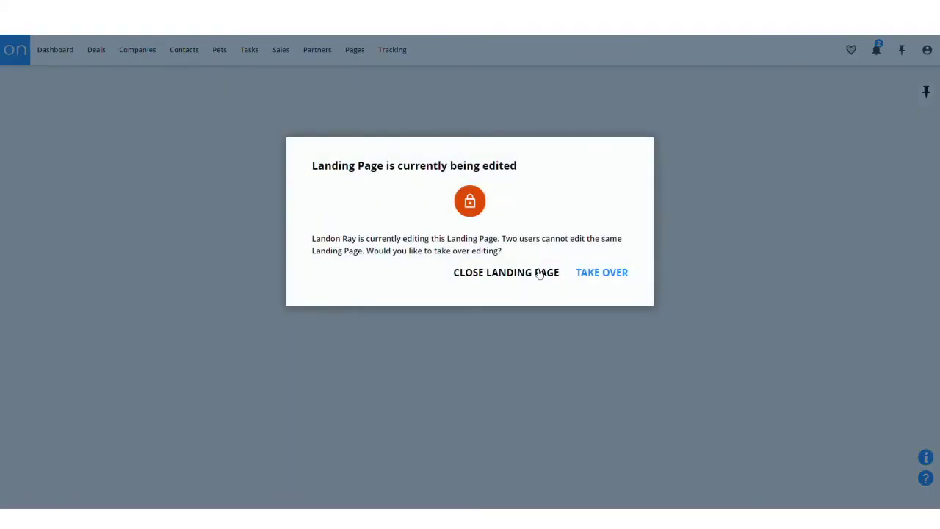
{"action": "left_click", "coordinate": [540, 273]}
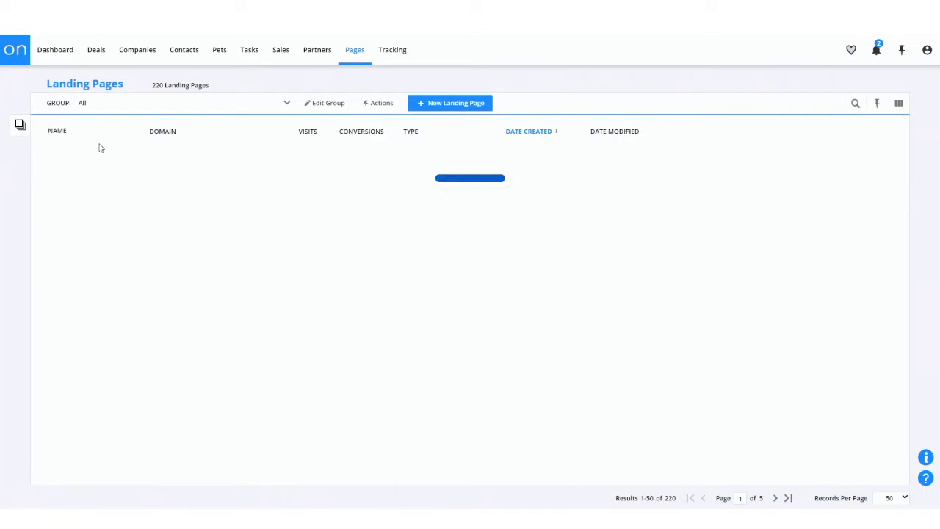
{"action": "left_click", "coordinate": [80, 144]}
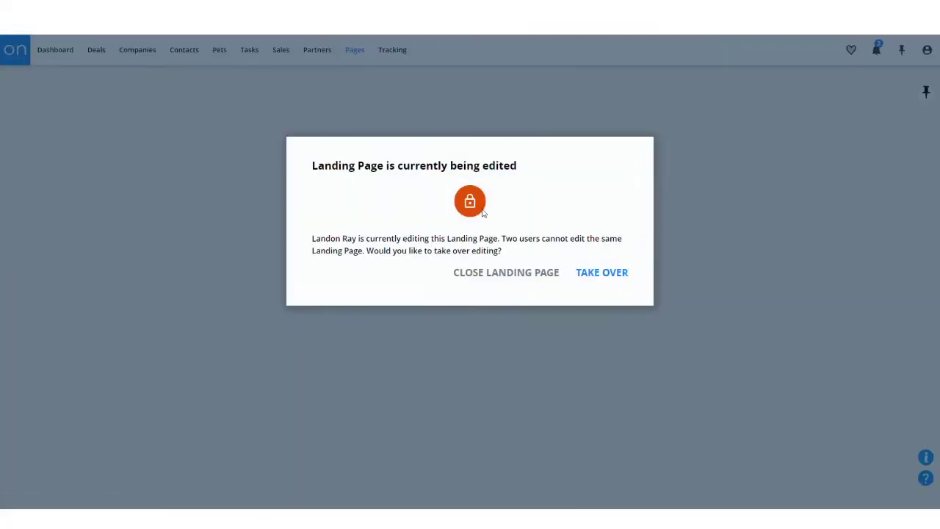
{"action": "left_click", "coordinate": [617, 273]}
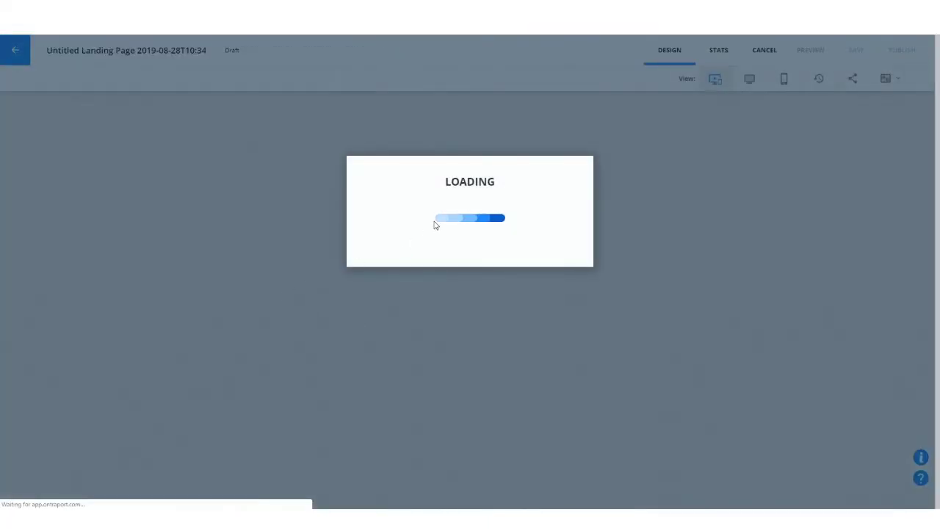
Step: Open the landing page's footer global block for editing and take over its editing session
{"action": "scroll", "coordinate": [494, 316], "scroll_direction": "down", "scroll_amount": 5}
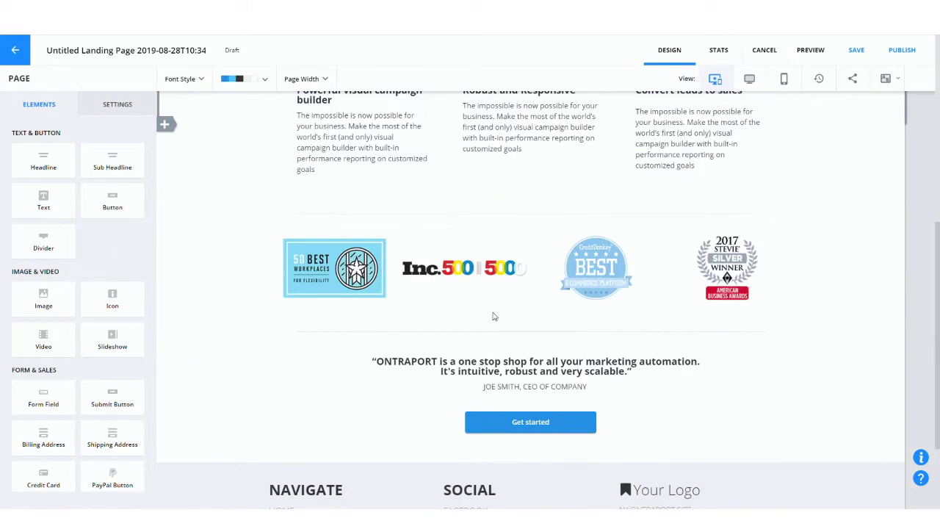
{"action": "scroll", "coordinate": [493, 316], "scroll_direction": "down", "scroll_amount": 2}
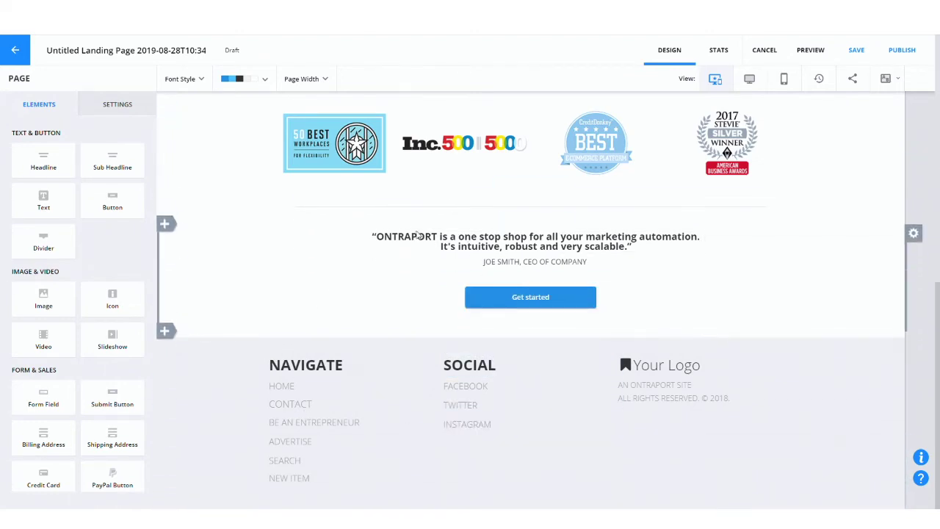
{"action": "scroll", "coordinate": [419, 236], "scroll_direction": "up", "scroll_amount": 3}
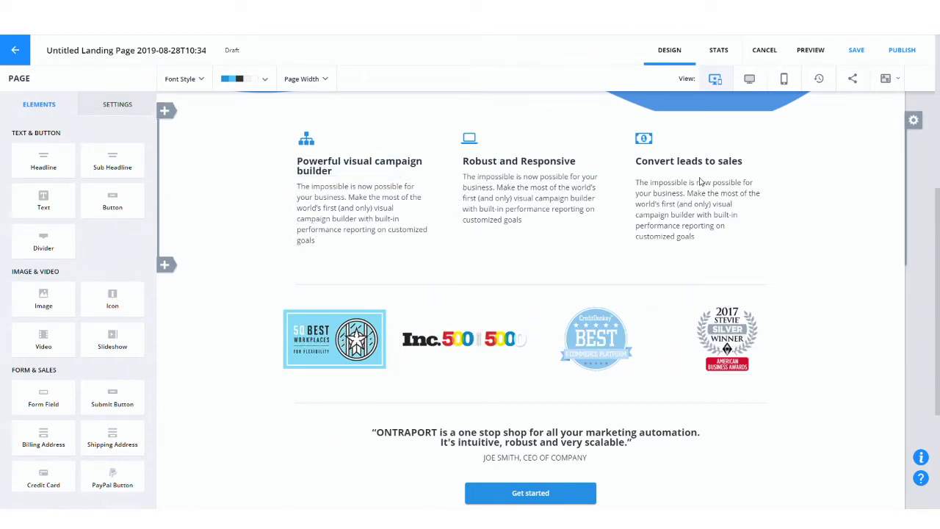
{"action": "scroll", "coordinate": [414, 374], "scroll_direction": "down", "scroll_amount": 3}
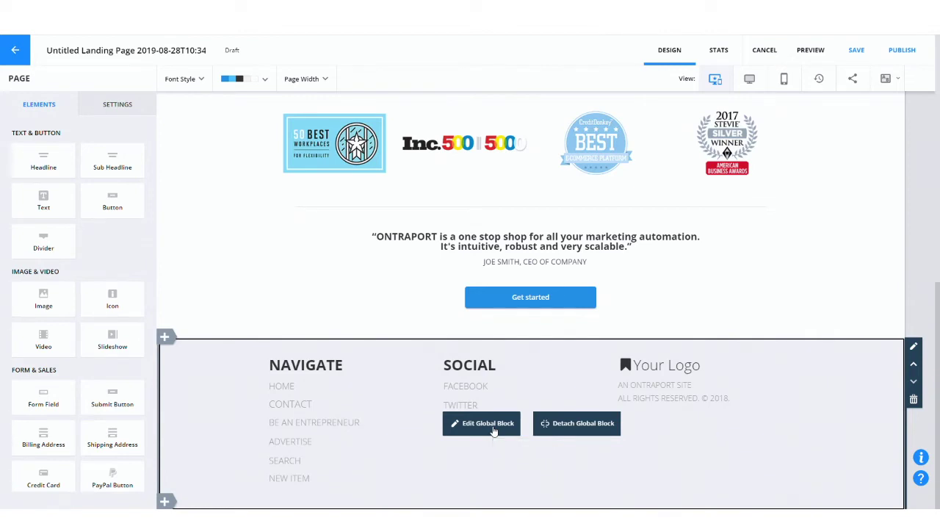
{"action": "left_click", "coordinate": [485, 424]}
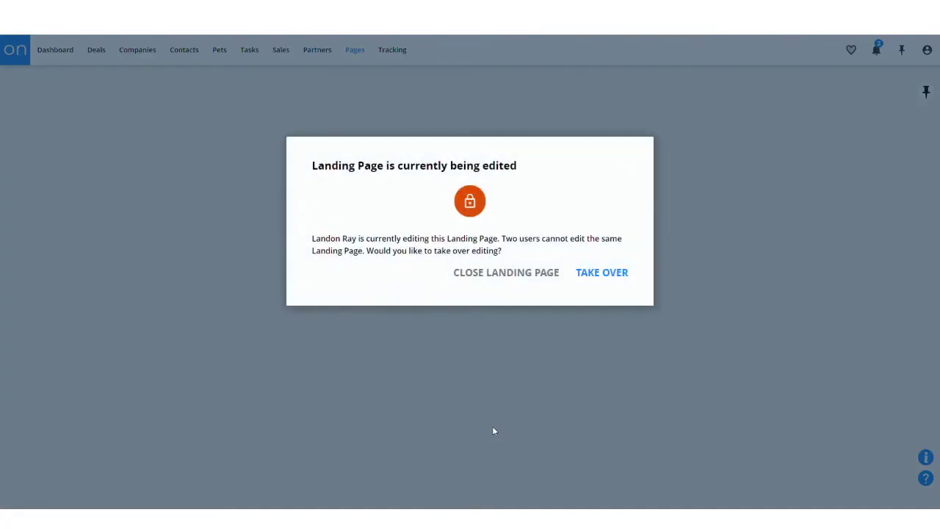
{"action": "left_click", "coordinate": [599, 275]}
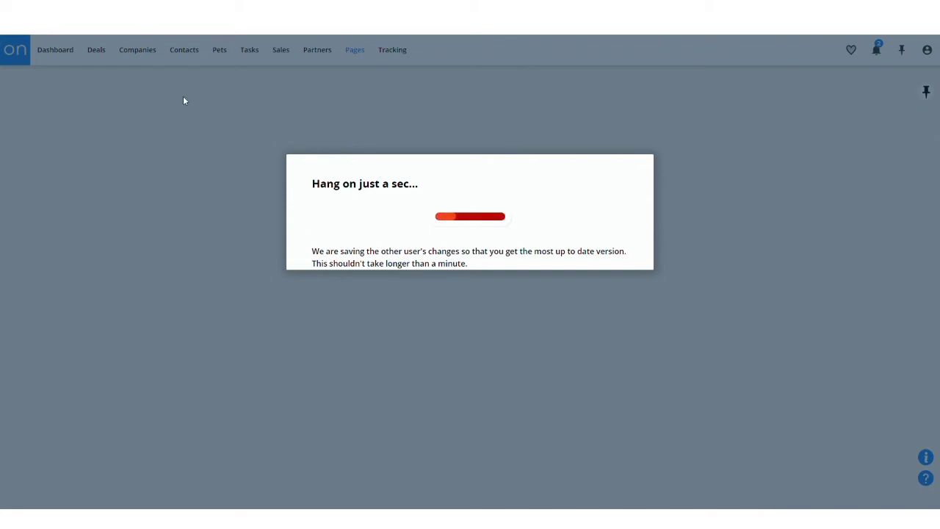
{"action": "left_click_drag", "start_coordinate": [313, 183], "coordinate": [494, 267]}
{"action": "left_click", "coordinate": [492, 267]}
{"action": "left_click_drag", "start_coordinate": [312, 187], "coordinate": [519, 269]}
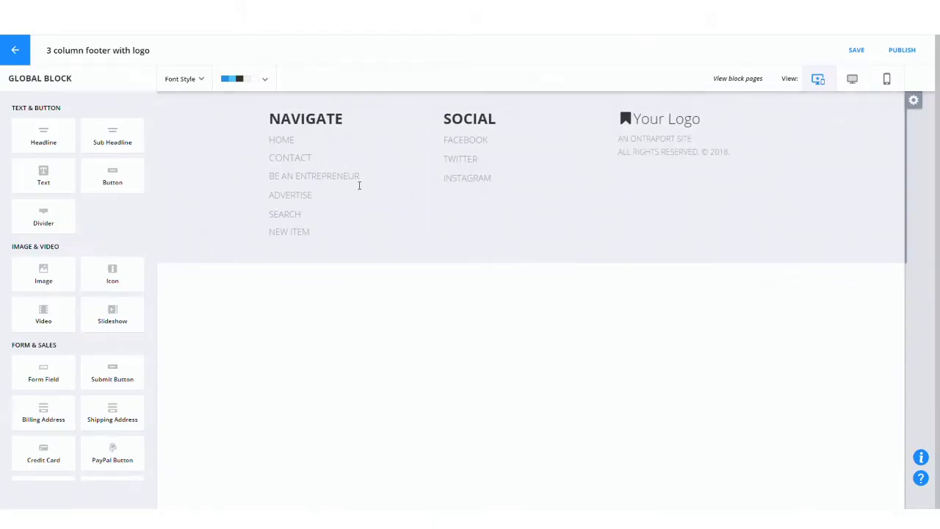
Step: Change the "Your Logo" text in the footer global block to "Logo goes here"
{"action": "mouse_move", "coordinate": [672, 131]}
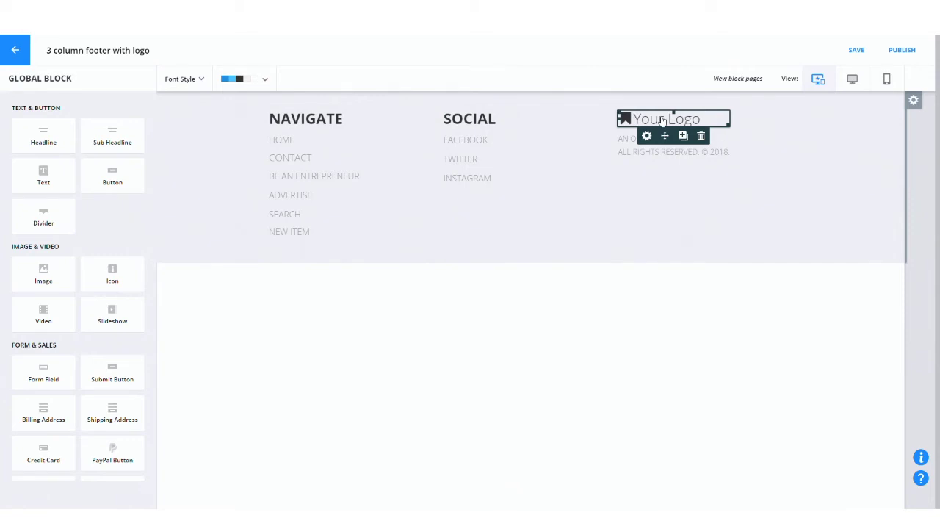
{"action": "double_click", "coordinate": [663, 121]}
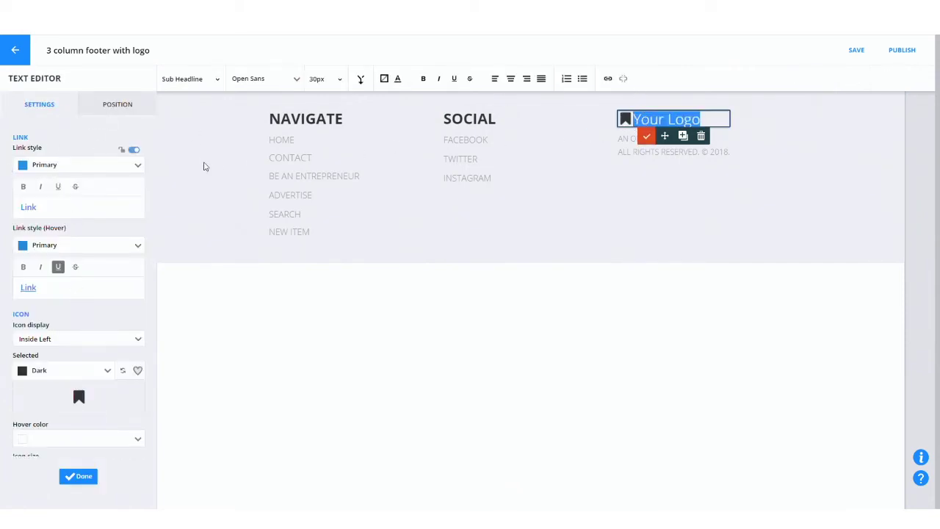
{"action": "left_click", "coordinate": [629, 125]}
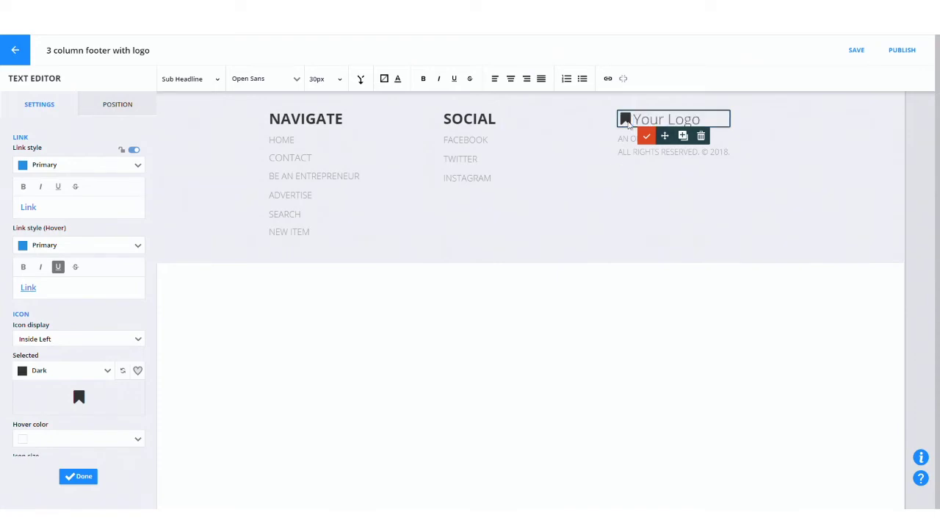
{"action": "left_click_drag", "start_coordinate": [636, 119], "coordinate": [726, 109]}
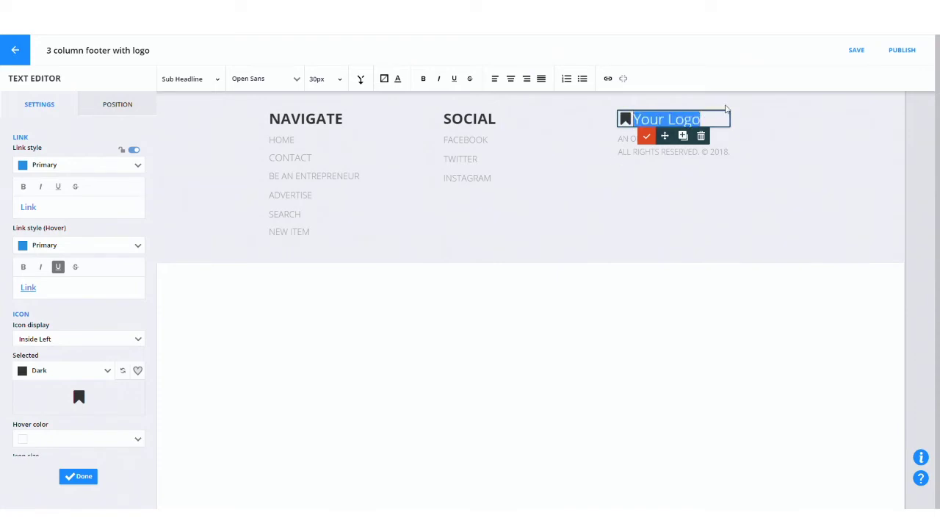
{"action": "type", "text": "Logo goes "}
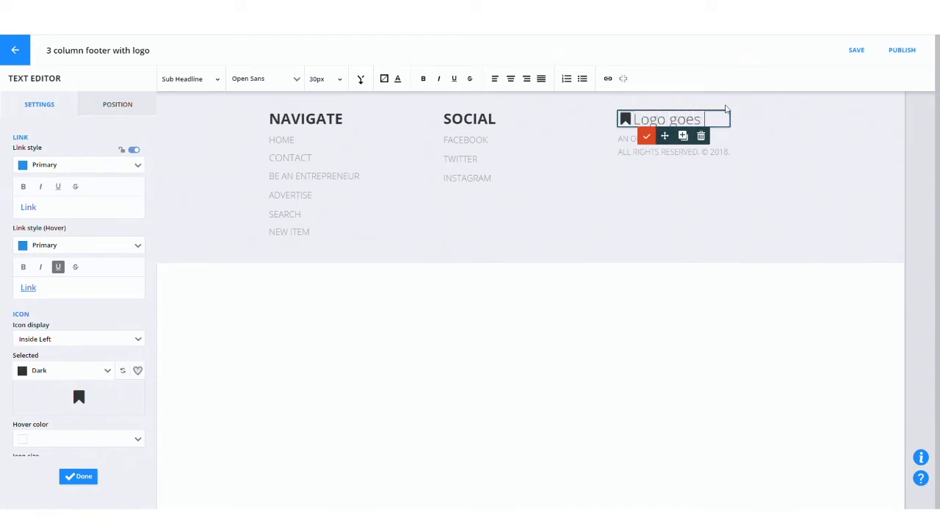
{"action": "type", "text": "here"}
Step: Decline publishing the footer's logo text change and leave the global block editor without saving
{"action": "left_click", "coordinate": [904, 50]}
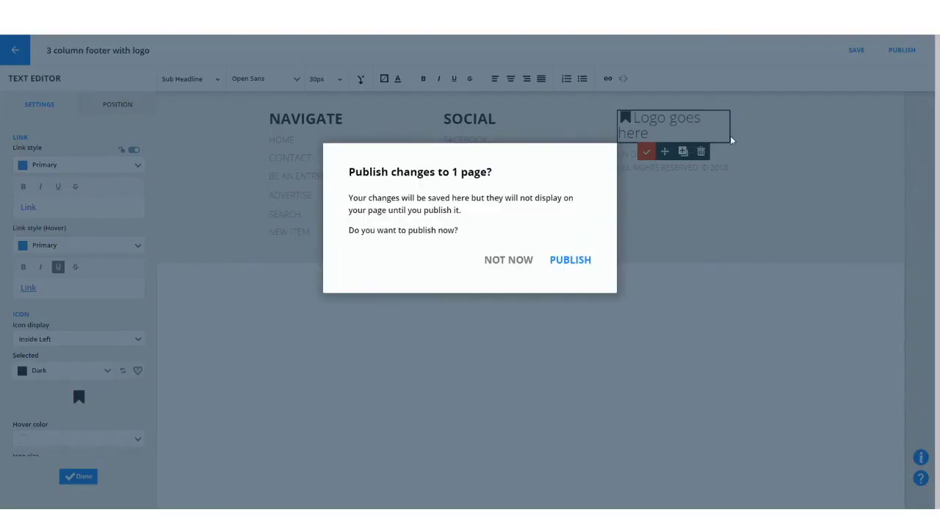
{"action": "left_click", "coordinate": [512, 262]}
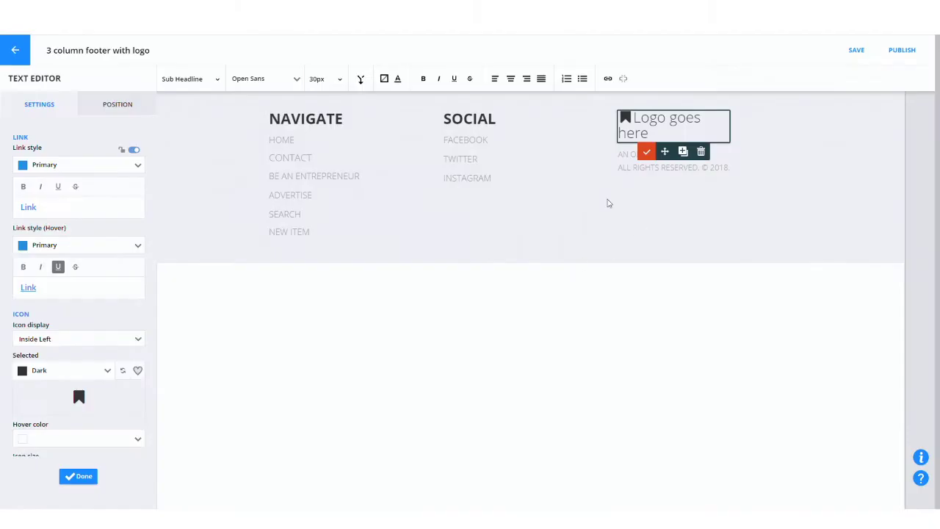
{"action": "left_click", "coordinate": [16, 50]}
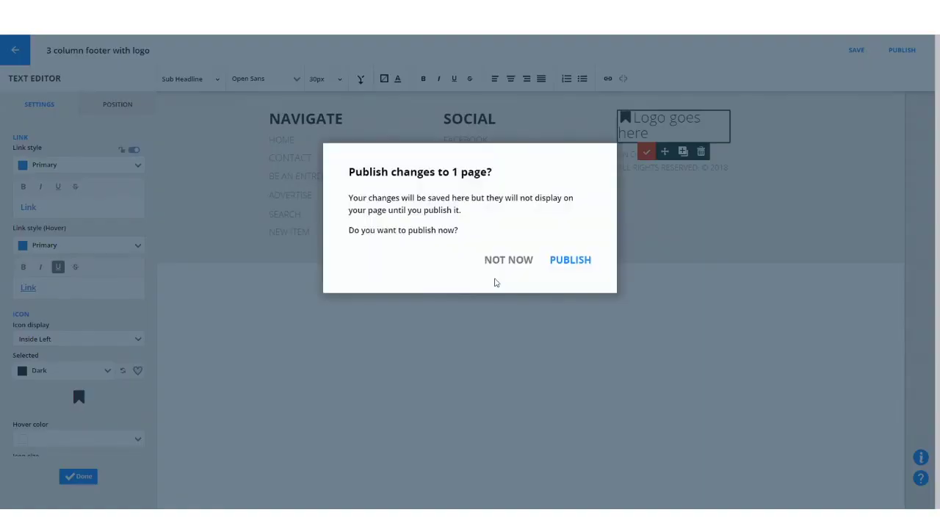
{"action": "left_click", "coordinate": [495, 264]}
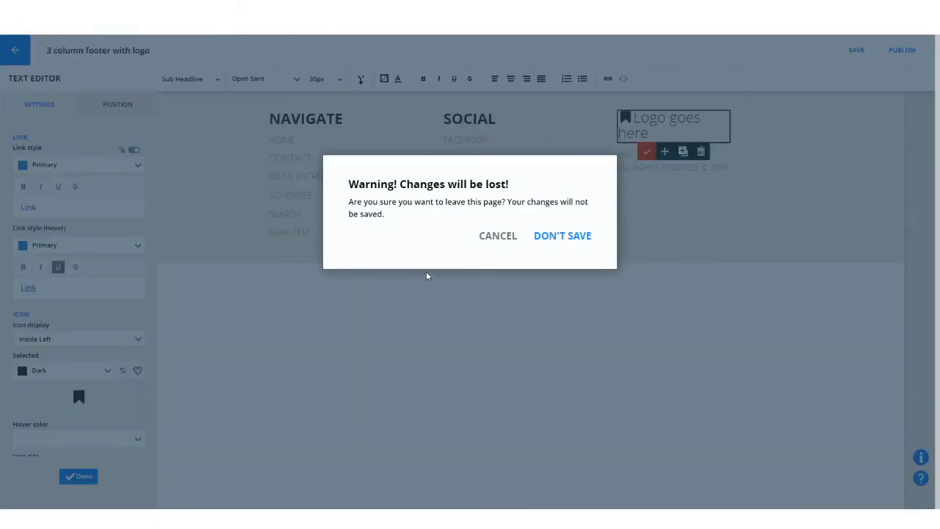
{"action": "left_click", "coordinate": [567, 238]}
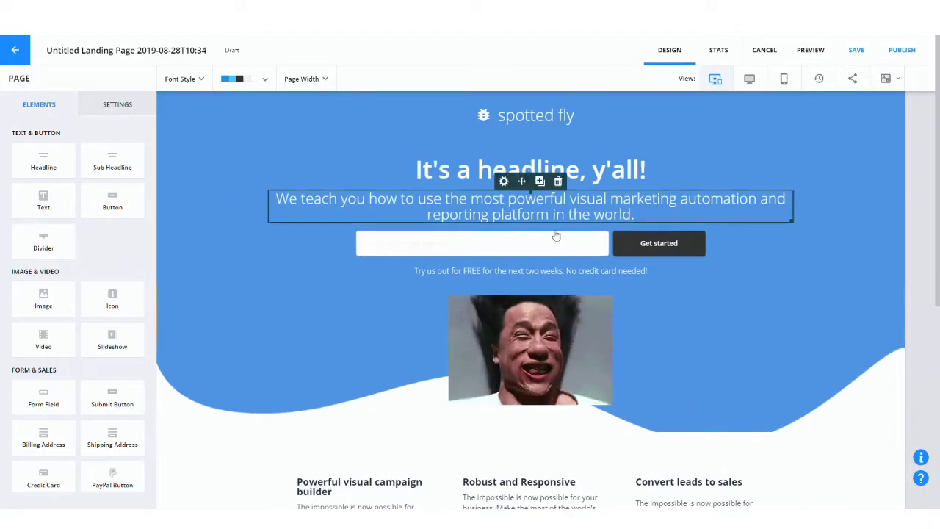
Step: Browse the global blocks available for insertion below the hero section and check which pages use the 3 column footer with logo
{"action": "scroll", "coordinate": [556, 235], "scroll_direction": "down", "scroll_amount": 8}
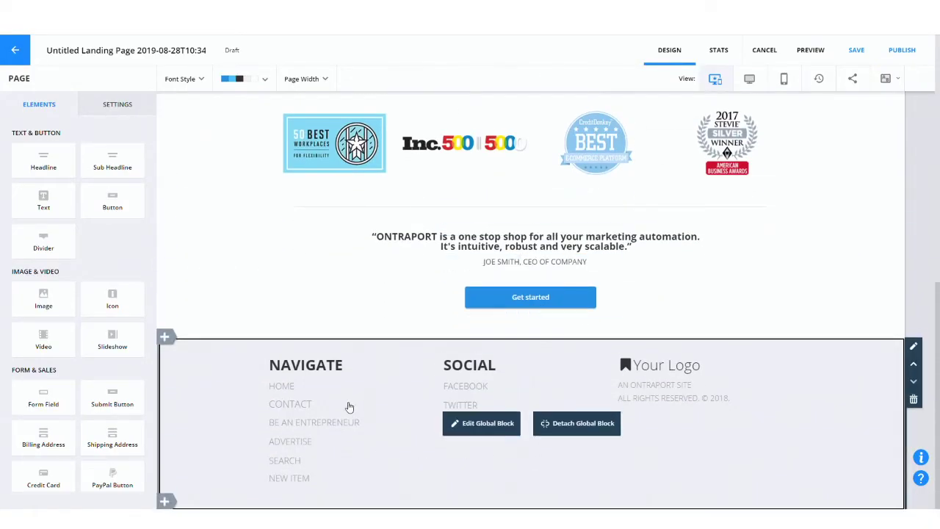
{"action": "scroll", "coordinate": [348, 407], "scroll_direction": "up", "scroll_amount": 8}
{"action": "scroll", "coordinate": [306, 240], "scroll_direction": "down", "scroll_amount": 7}
{"action": "scroll", "coordinate": [410, 287], "scroll_direction": "down", "scroll_amount": 1}
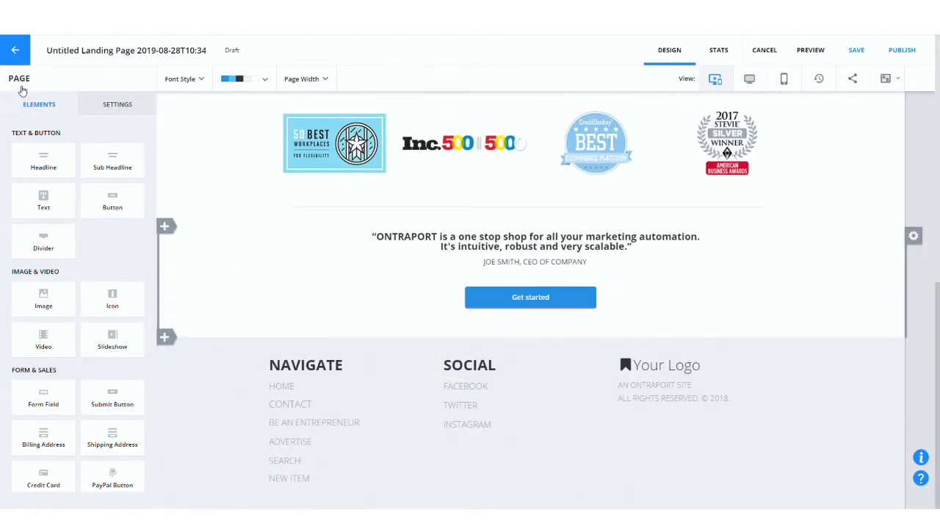
{"action": "scroll", "coordinate": [328, 313], "scroll_direction": "up", "scroll_amount": 1}
{"action": "scroll", "coordinate": [315, 307], "scroll_direction": "up", "scroll_amount": 6}
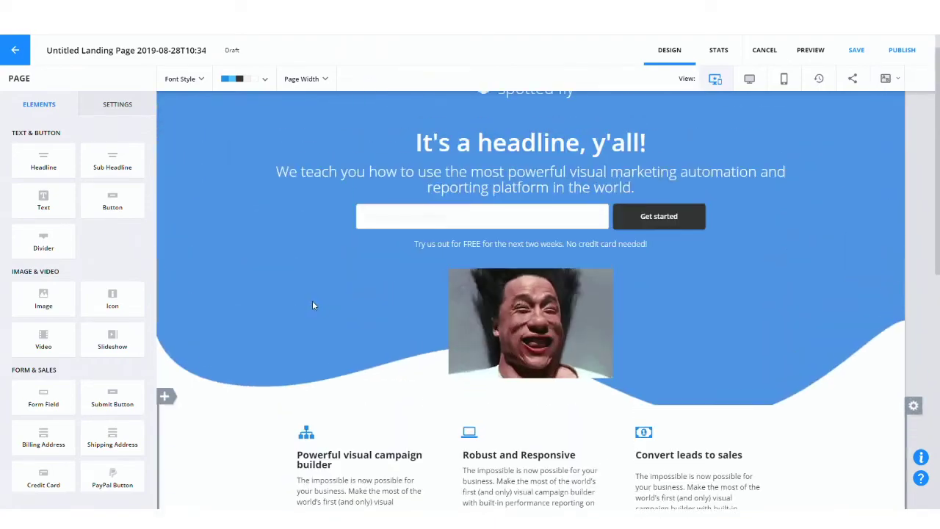
{"action": "left_click", "coordinate": [168, 406]}
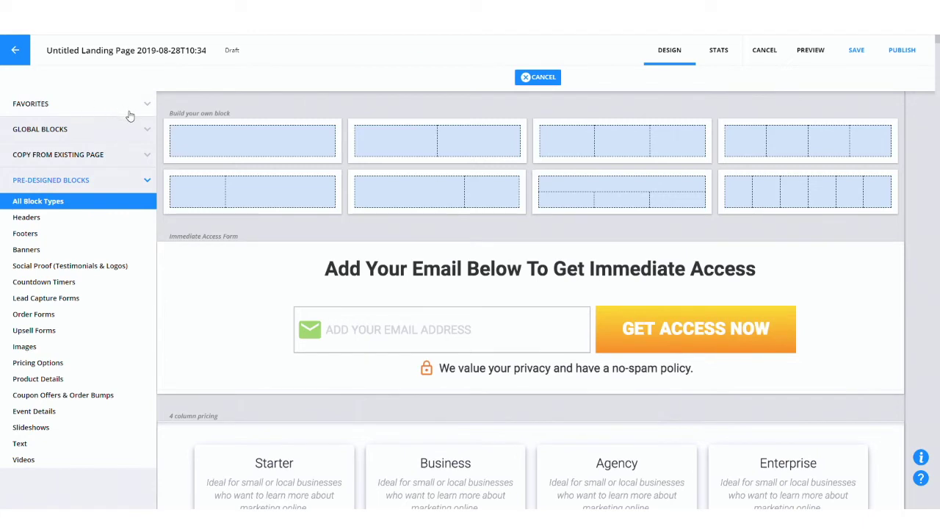
{"action": "left_click", "coordinate": [70, 137]}
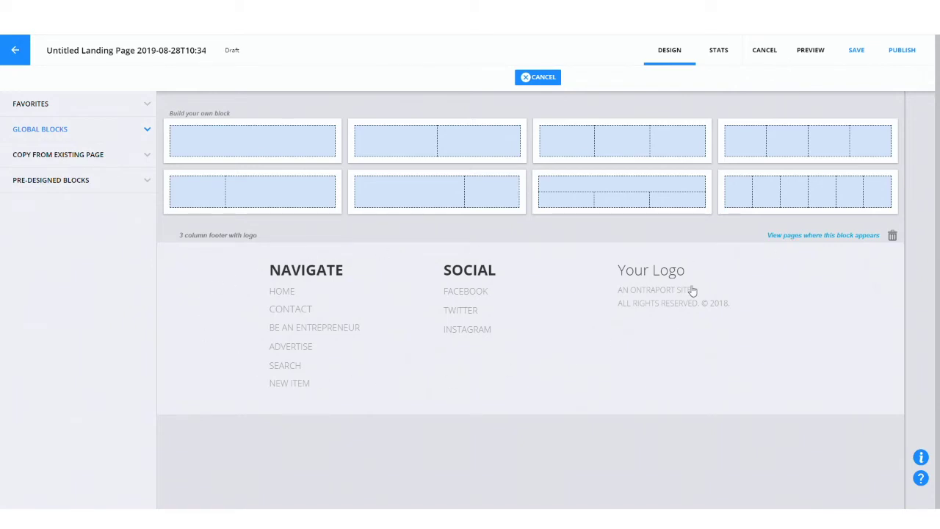
{"action": "left_click", "coordinate": [812, 236]}
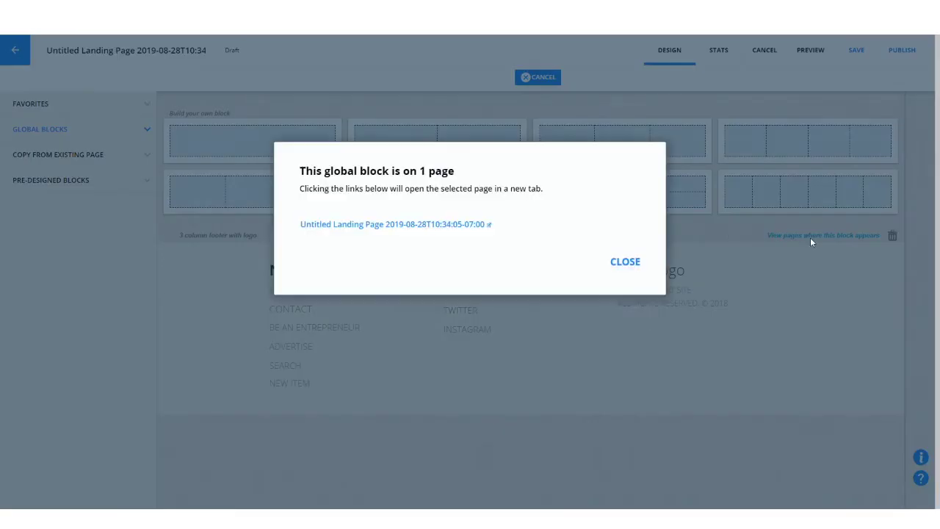
{"action": "left_click", "coordinate": [624, 266]}
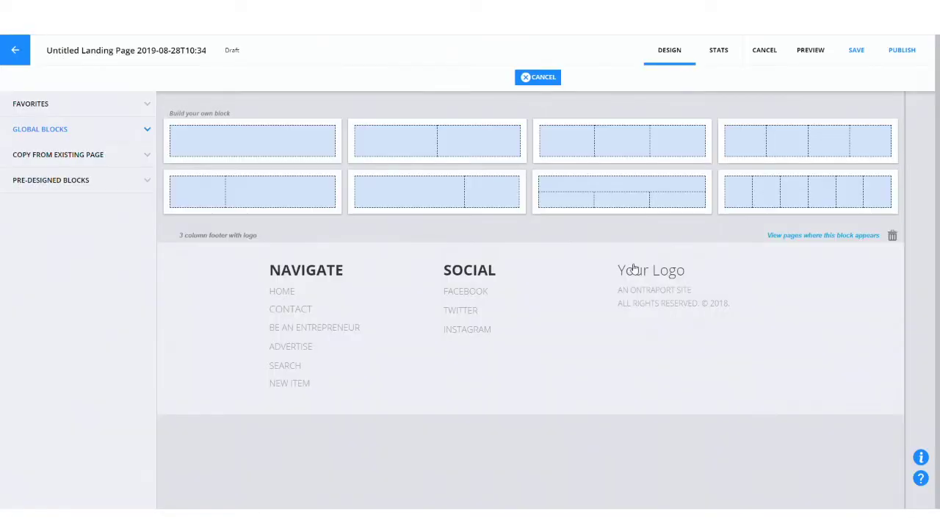
Step: Request permanent deletion of the 3 column footer global block, enter DELETE as confirmation, and cancel the deletion
{"action": "left_click", "coordinate": [893, 236]}
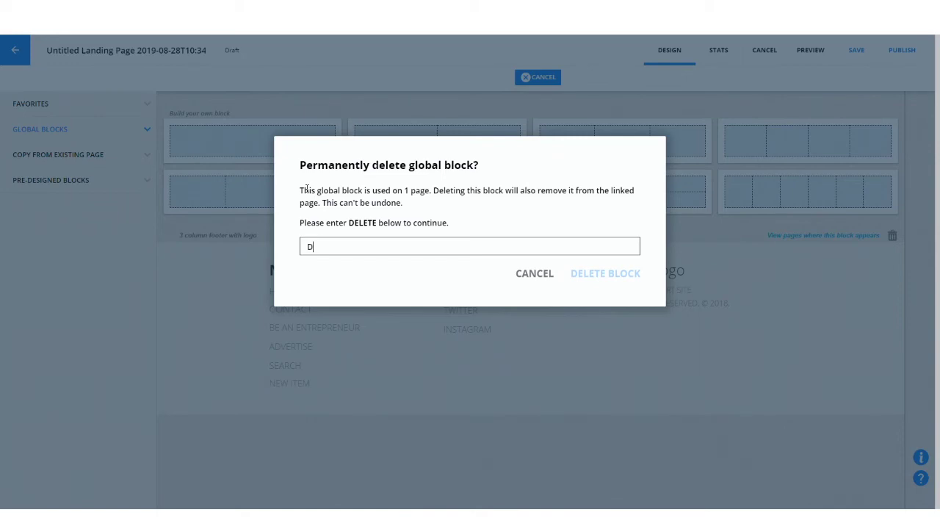
{"action": "type", "text": "ELETE"}
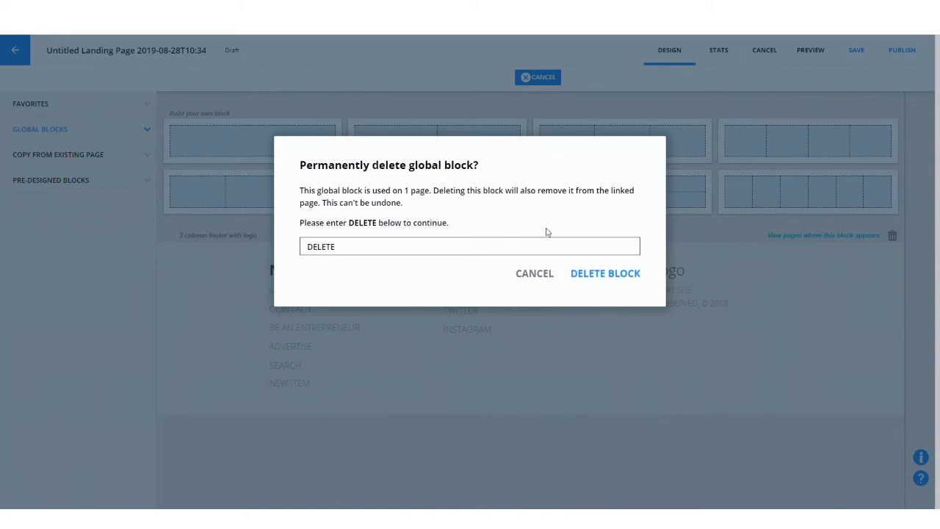
{"action": "left_click", "coordinate": [520, 275]}
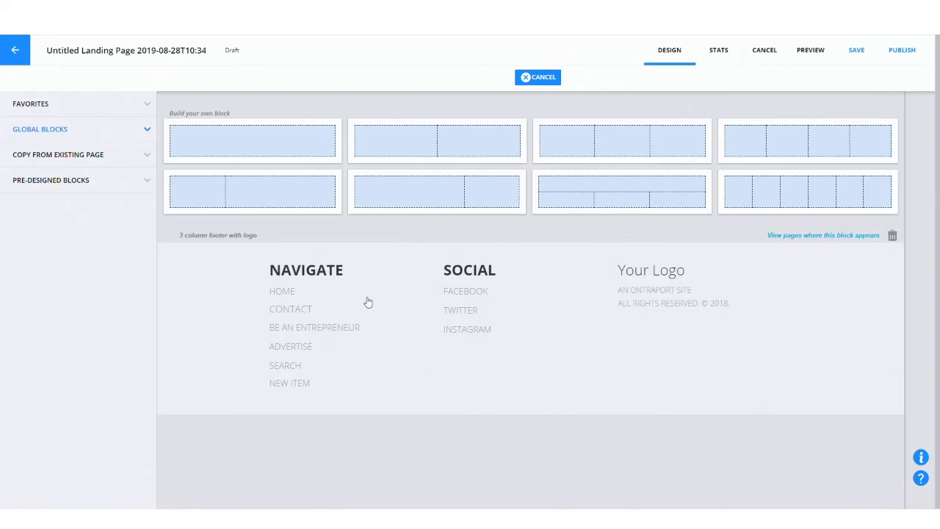
Step: Insert the 3 column footer global block above the three feature columns and move it up one position, above the image
{"action": "left_click", "coordinate": [421, 309]}
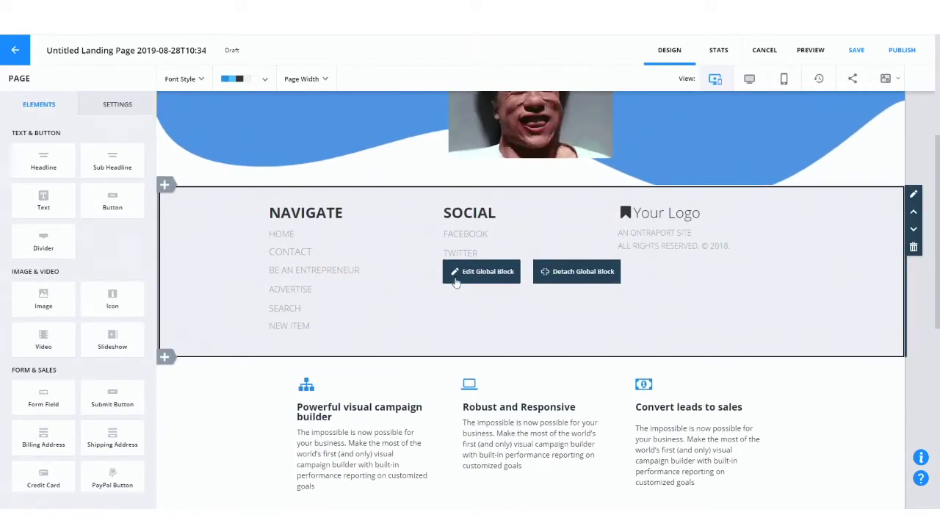
{"action": "scroll", "coordinate": [632, 273], "scroll_direction": "down", "scroll_amount": 6}
{"action": "scroll", "coordinate": [479, 457], "scroll_direction": "up", "scroll_amount": 5}
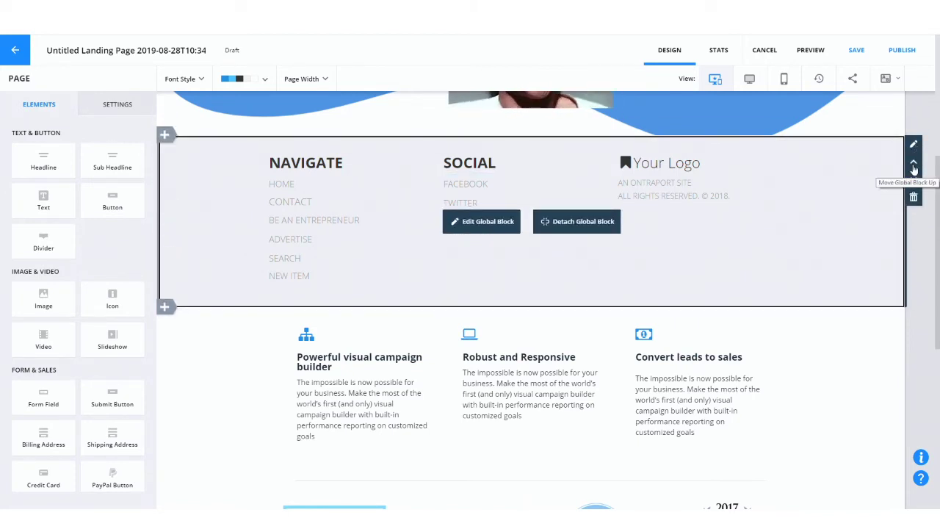
{"action": "left_click", "coordinate": [913, 167]}
{"action": "scroll", "coordinate": [365, 212], "scroll_direction": "up", "scroll_amount": 3}
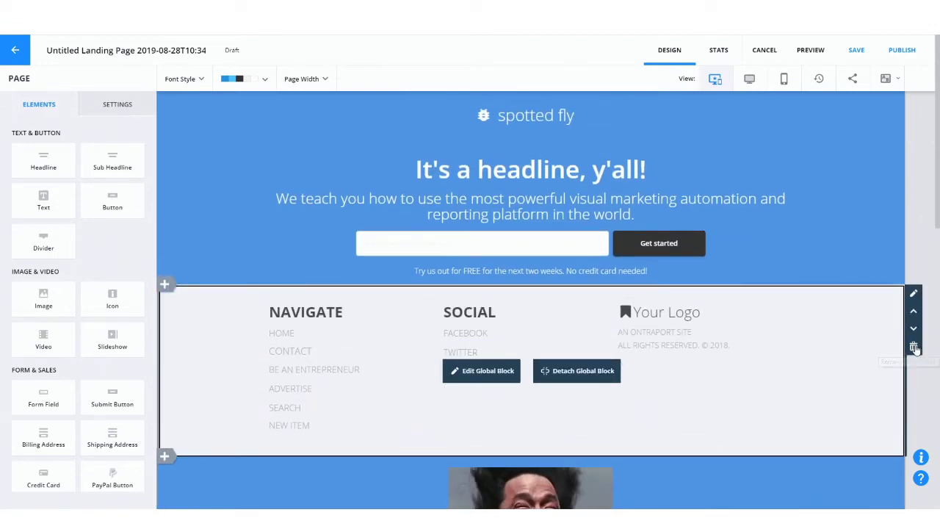
Step: Request removal of the footer global block below the hero form, cancel it, and detach the footer from its global block
{"action": "left_click", "coordinate": [915, 347]}
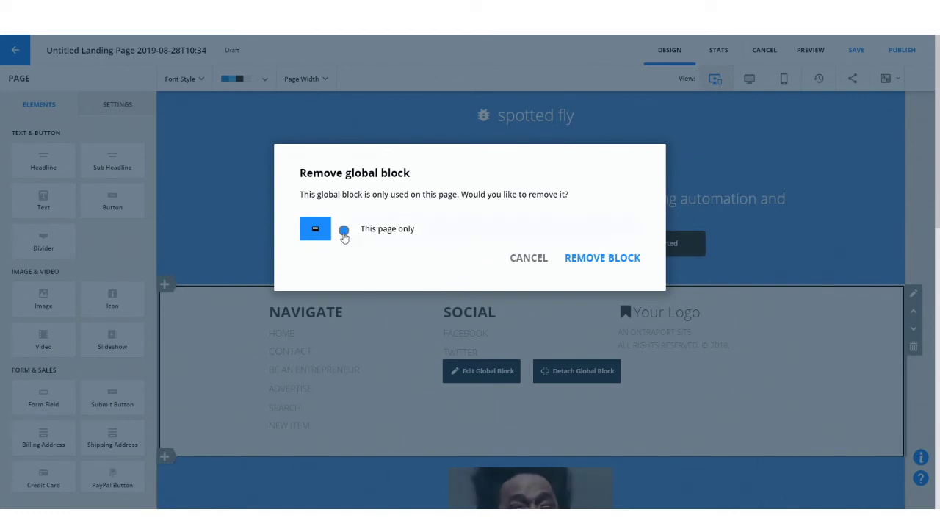
{"action": "left_click", "coordinate": [529, 259]}
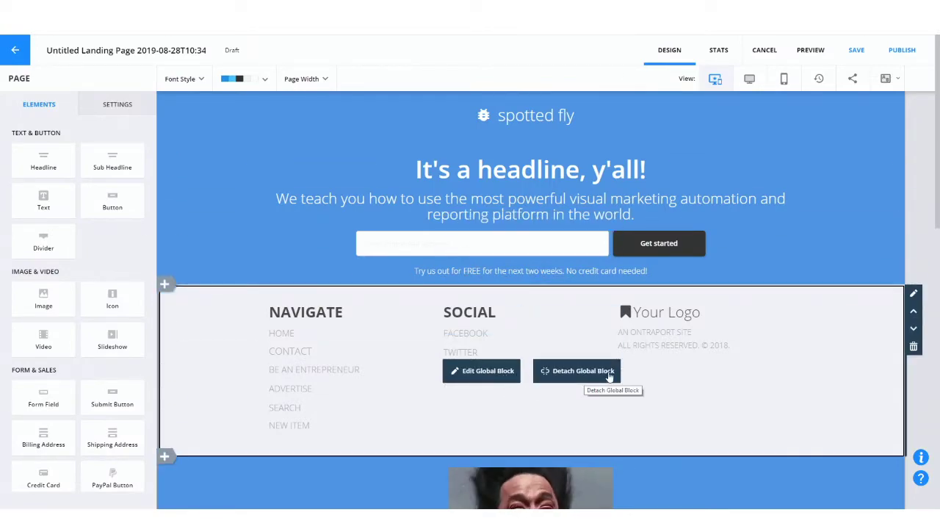
{"action": "left_click", "coordinate": [595, 374]}
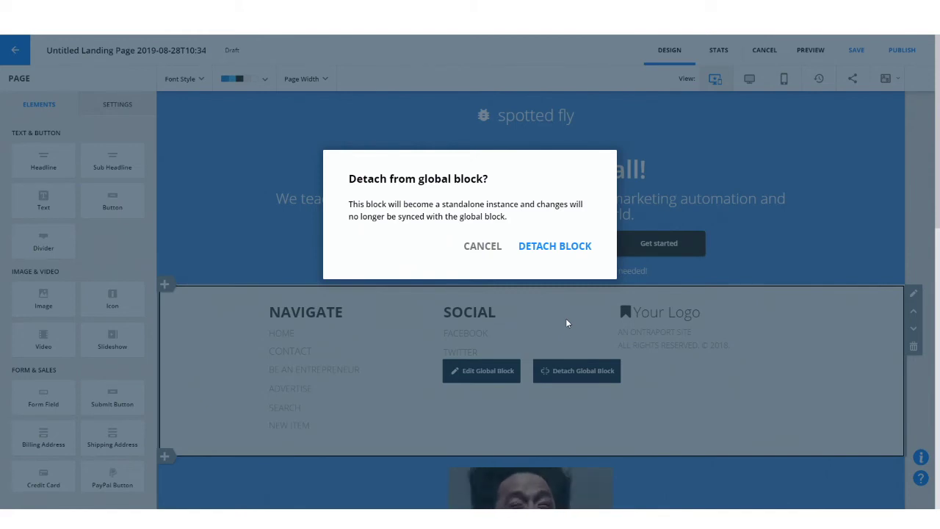
{"action": "left_click", "coordinate": [541, 252]}
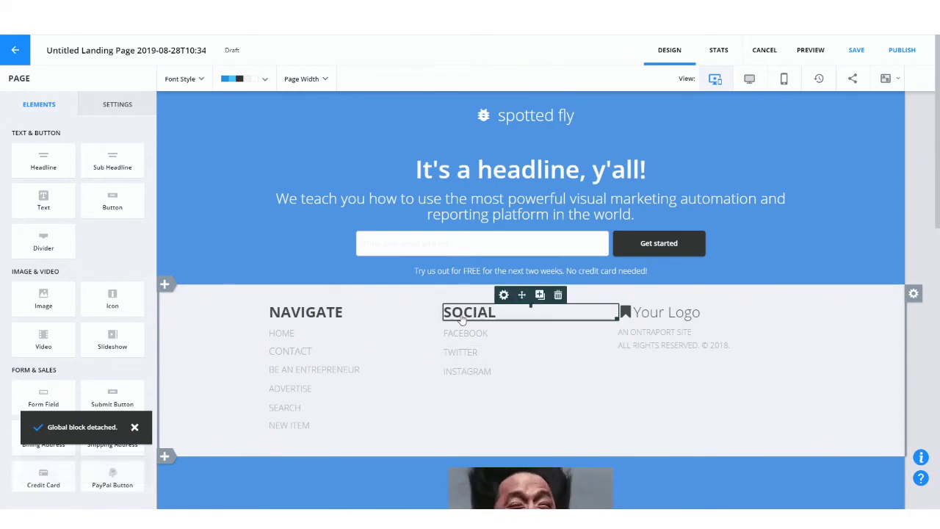
Step: Delete the detached 3 column footer block between the hero form and the image, confirming the deletion
{"action": "scroll", "coordinate": [672, 447], "scroll_direction": "down", "scroll_amount": 15}
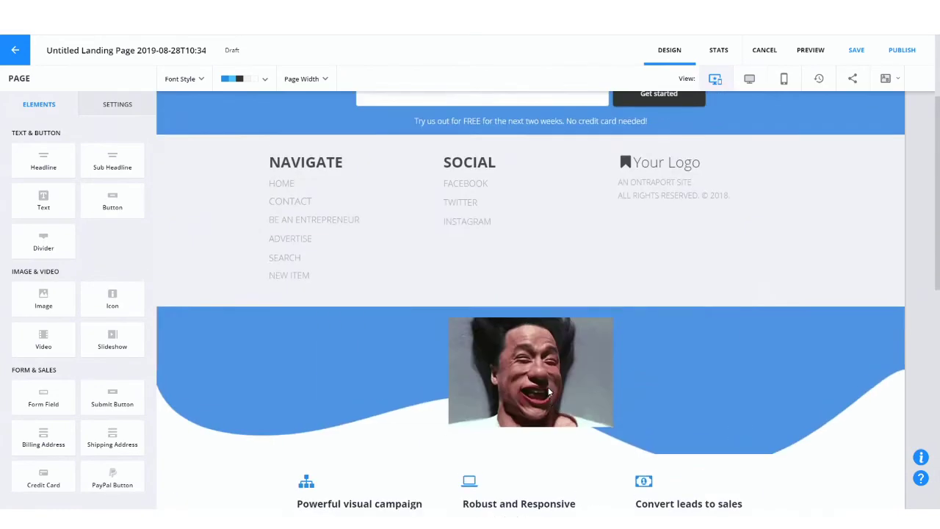
{"action": "scroll", "coordinate": [548, 391], "scroll_direction": "up", "scroll_amount": 2}
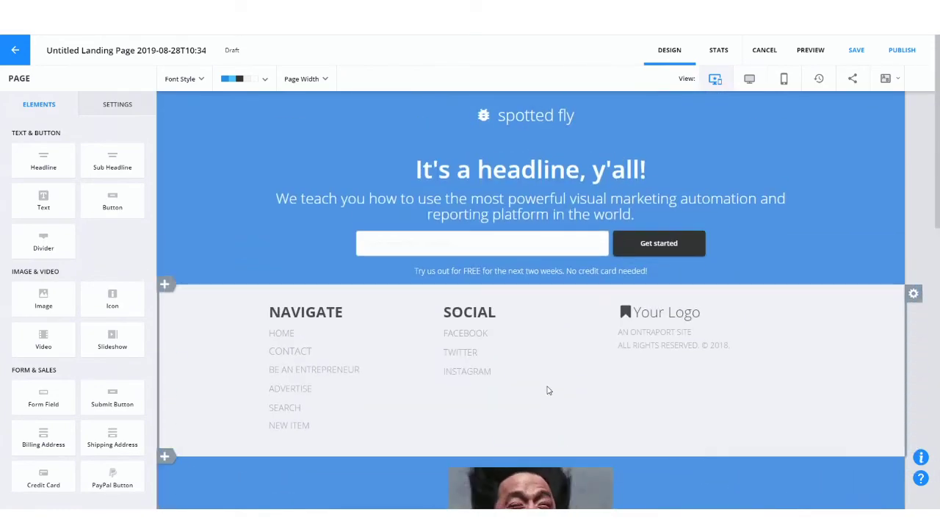
{"action": "left_click", "coordinate": [914, 293]}
{"action": "left_click", "coordinate": [914, 368]}
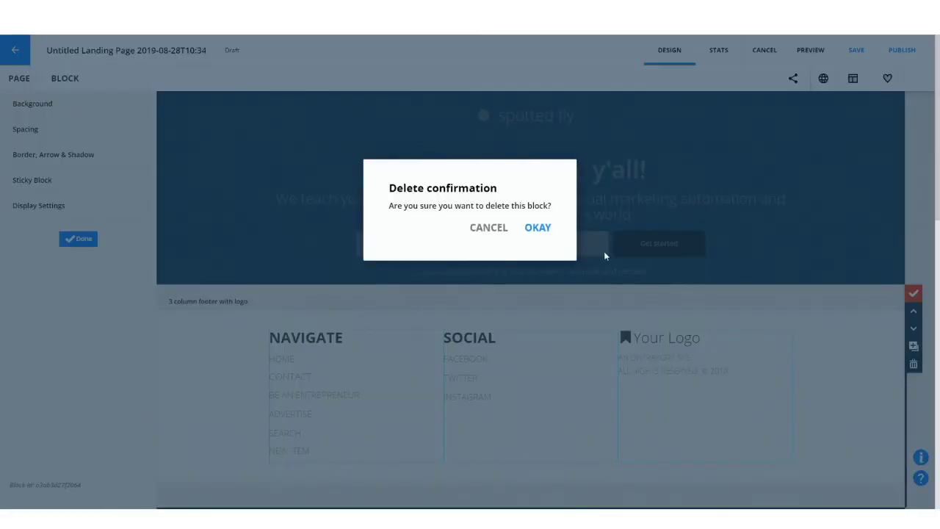
{"action": "left_click", "coordinate": [544, 229]}
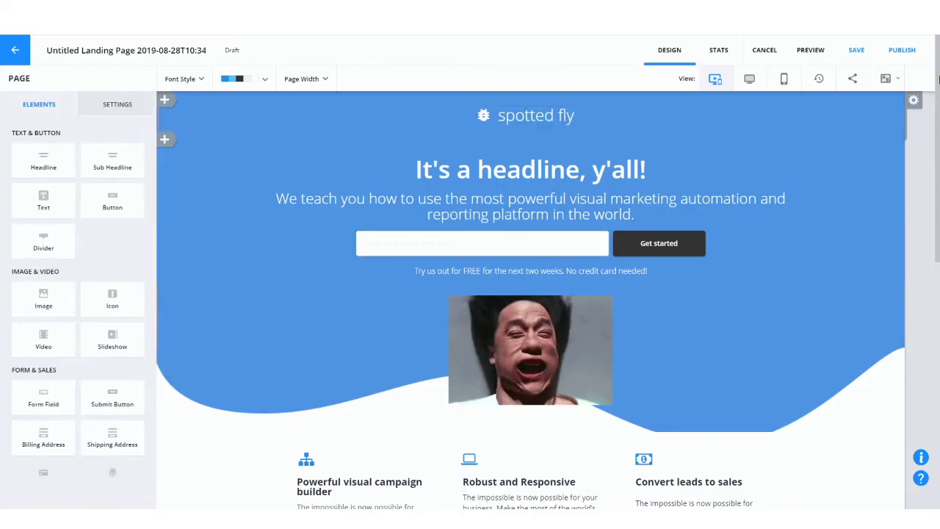
Step: Examine the spotted fly header block's settings and review the page's sections from the hero down to the footer
{"action": "left_click", "coordinate": [914, 100]}
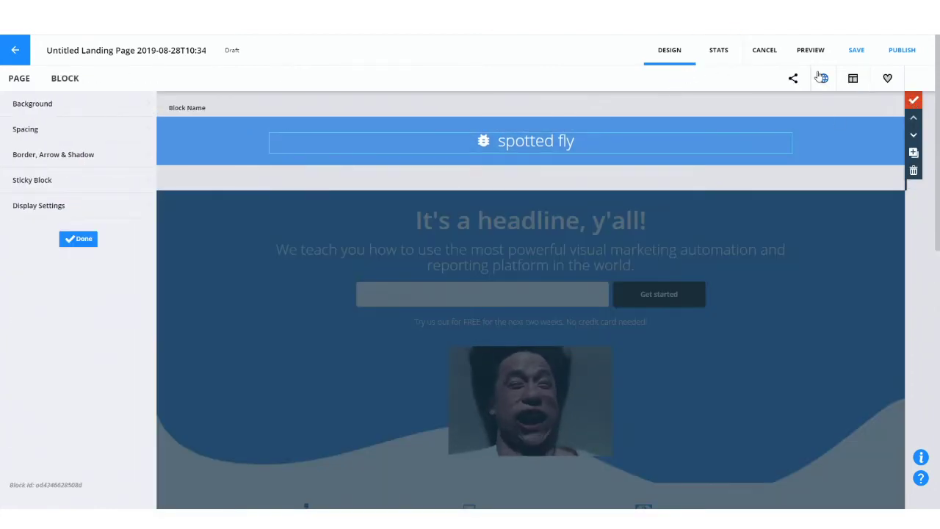
{"action": "left_click", "coordinate": [770, 212]}
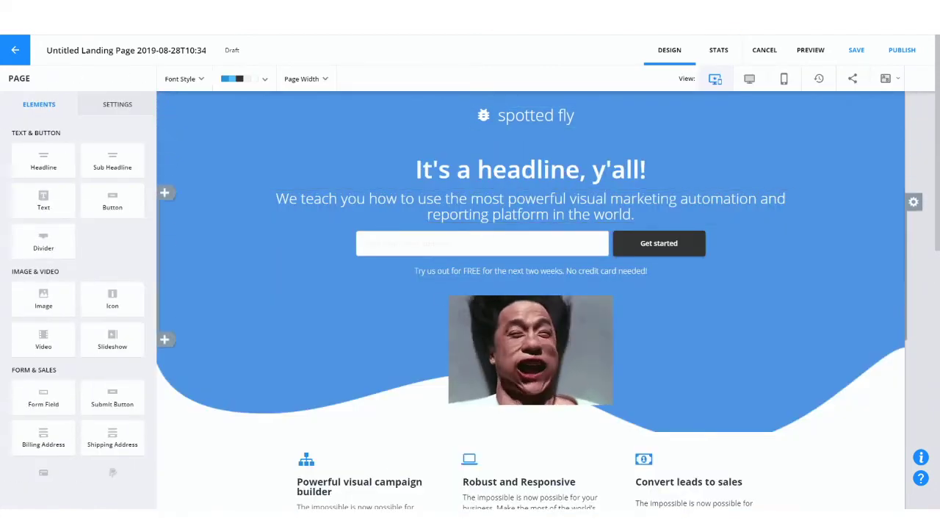
{"action": "scroll", "coordinate": [519, 501], "scroll_direction": "down", "scroll_amount": 10}
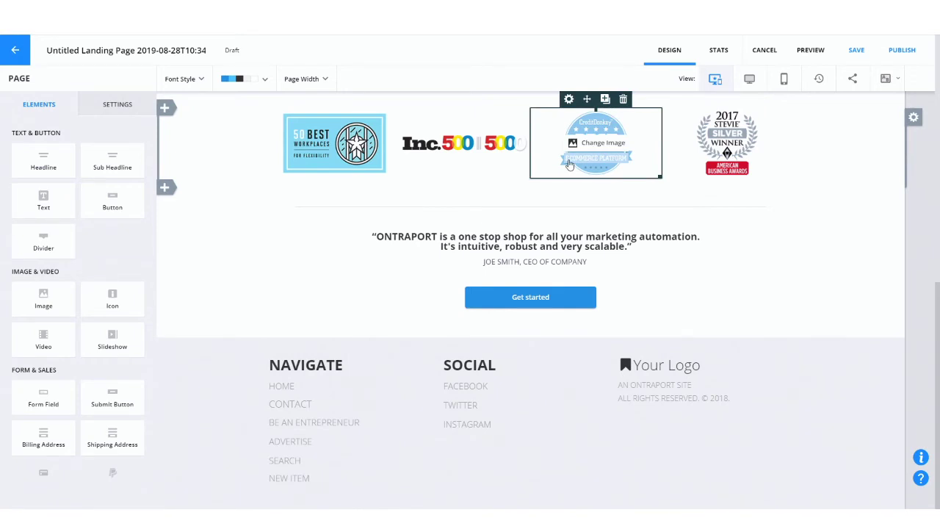
{"action": "scroll", "coordinate": [569, 164], "scroll_direction": "up", "scroll_amount": 5}
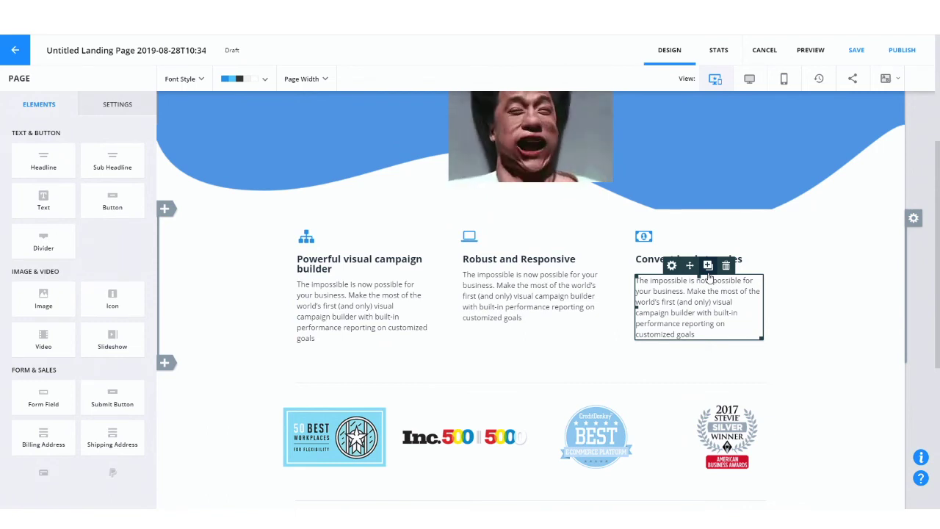
{"action": "key", "text": "ctrl+s"}
{"action": "scroll", "coordinate": [324, 324], "scroll_direction": "up", "scroll_amount": 3}
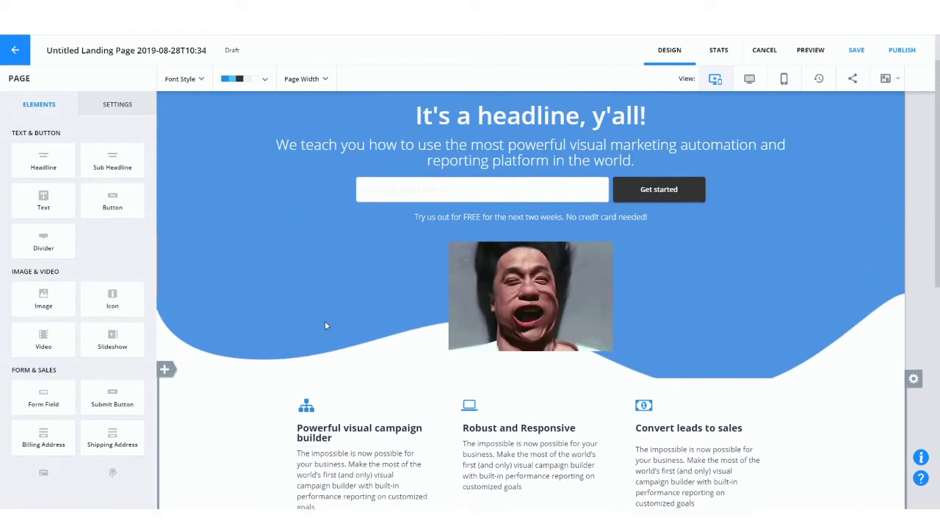
{"action": "scroll", "coordinate": [279, 321], "scroll_direction": "down", "scroll_amount": 4}
{"action": "scroll", "coordinate": [277, 321], "scroll_direction": "up", "scroll_amount": 2}
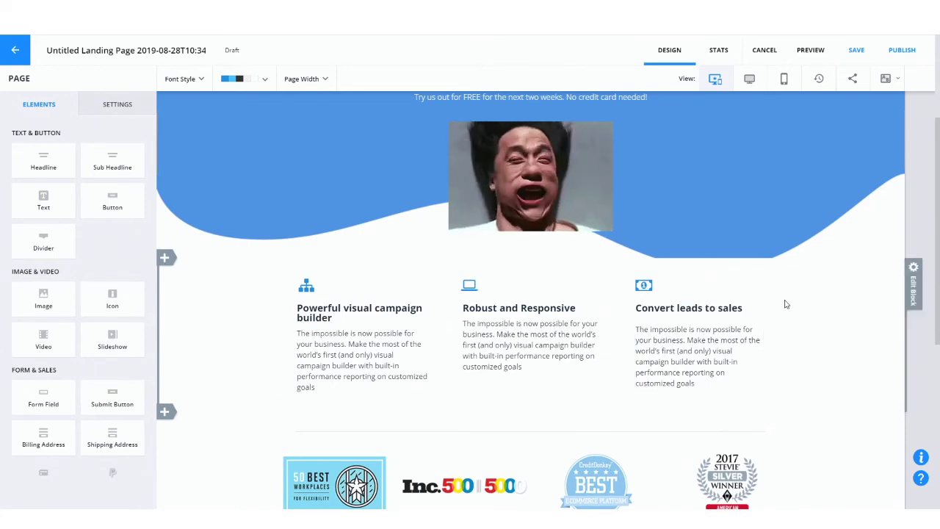
{"action": "scroll", "coordinate": [786, 305], "scroll_direction": "up", "scroll_amount": 4}
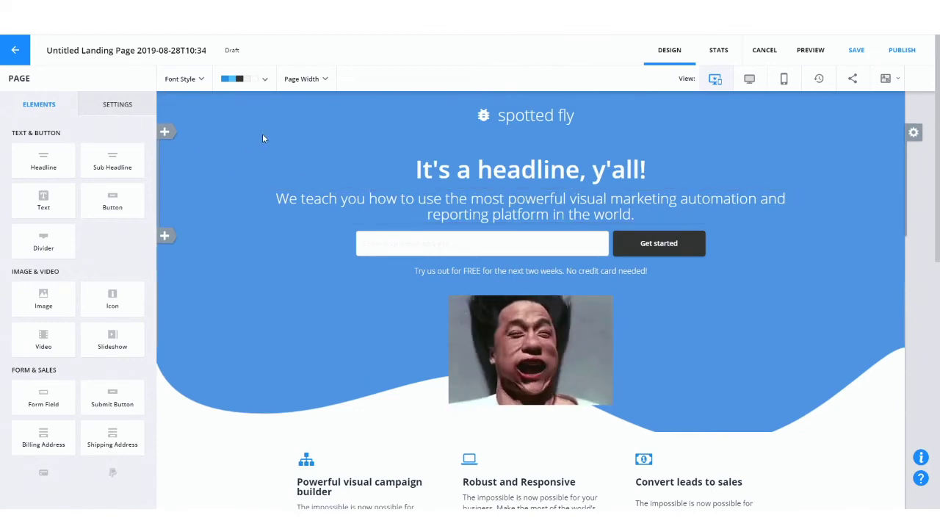
Step: Insert an empty one-column block above the spotted fly header and place a Custom HTML element in it
{"action": "left_click", "coordinate": [168, 100]}
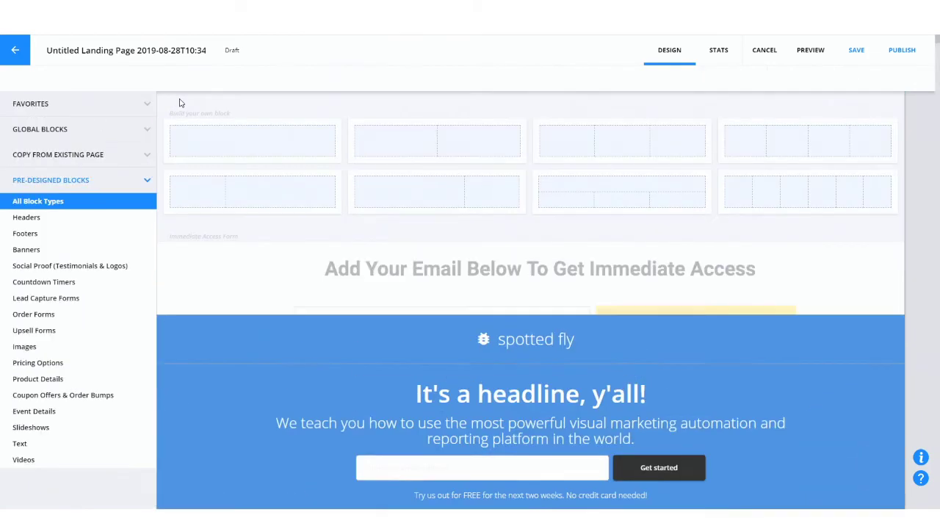
{"action": "left_click", "coordinate": [242, 146]}
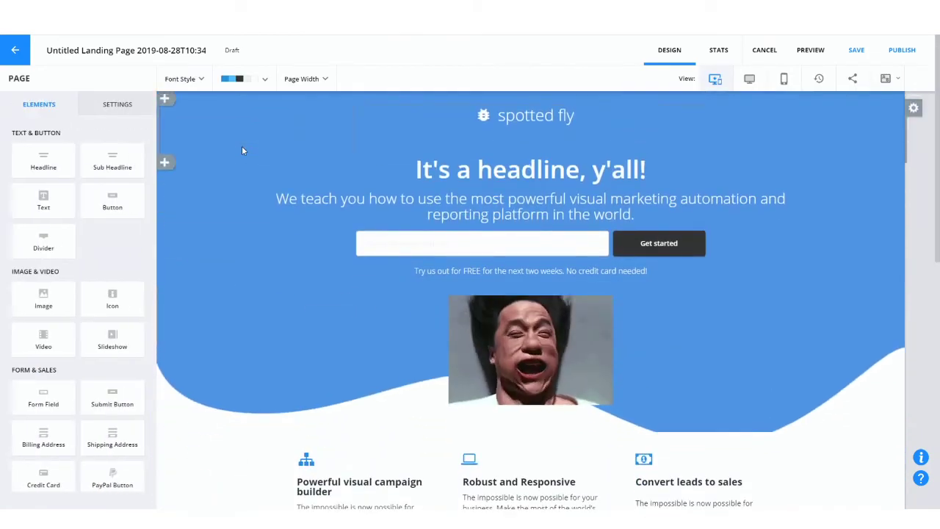
{"action": "scroll", "coordinate": [90, 367], "scroll_direction": "down", "scroll_amount": 6}
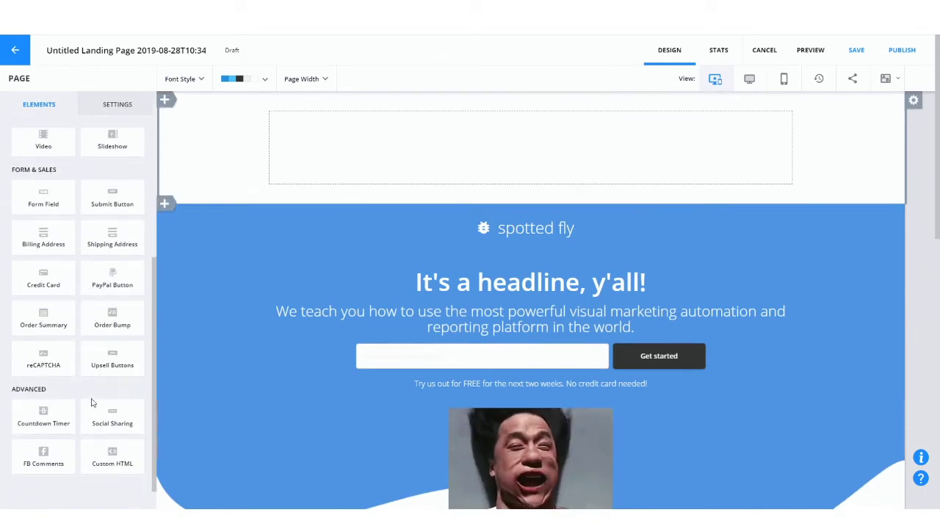
{"action": "left_click_drag", "start_coordinate": [112, 457], "coordinate": [393, 154]}
{"action": "left_click", "coordinate": [550, 213]}
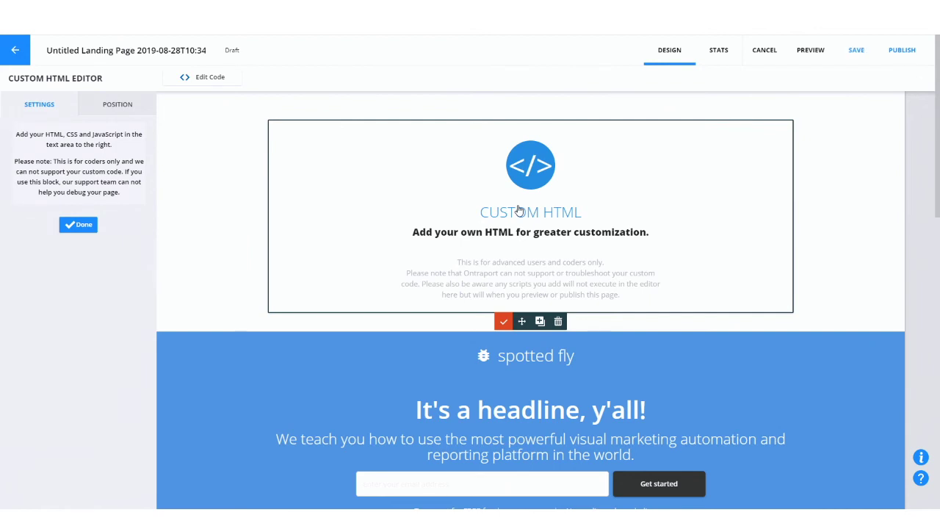
Step: Delete the Custom HTML element and the empty one-column block above the spotted fly header
{"action": "left_click", "coordinate": [558, 323]}
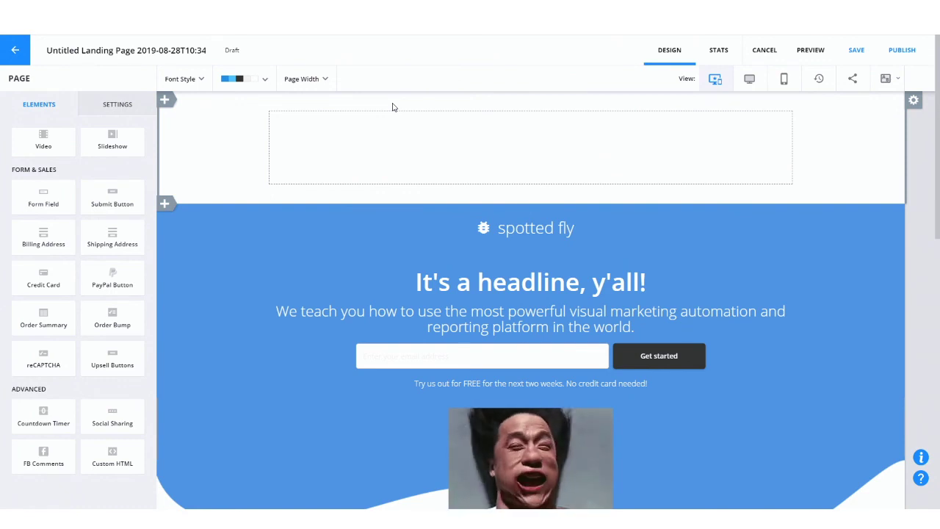
{"action": "left_click", "coordinate": [915, 101]}
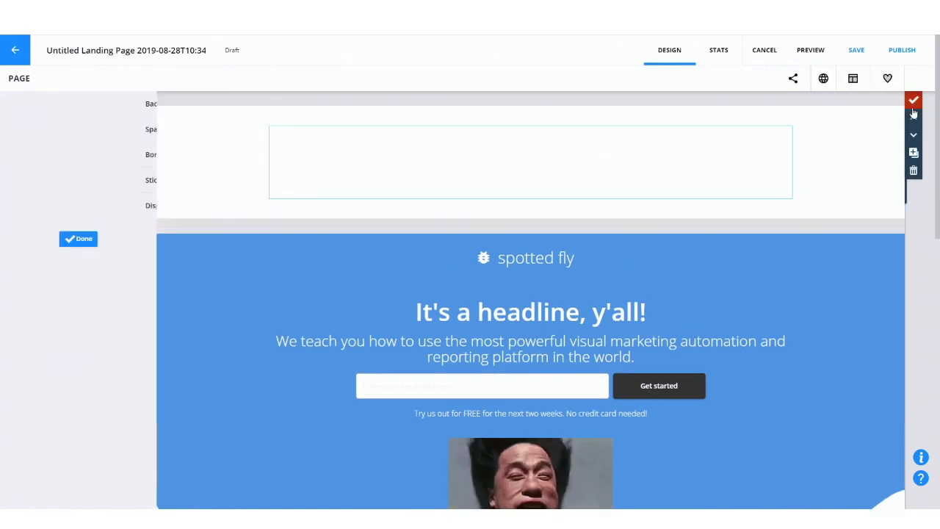
{"action": "left_click", "coordinate": [913, 168]}
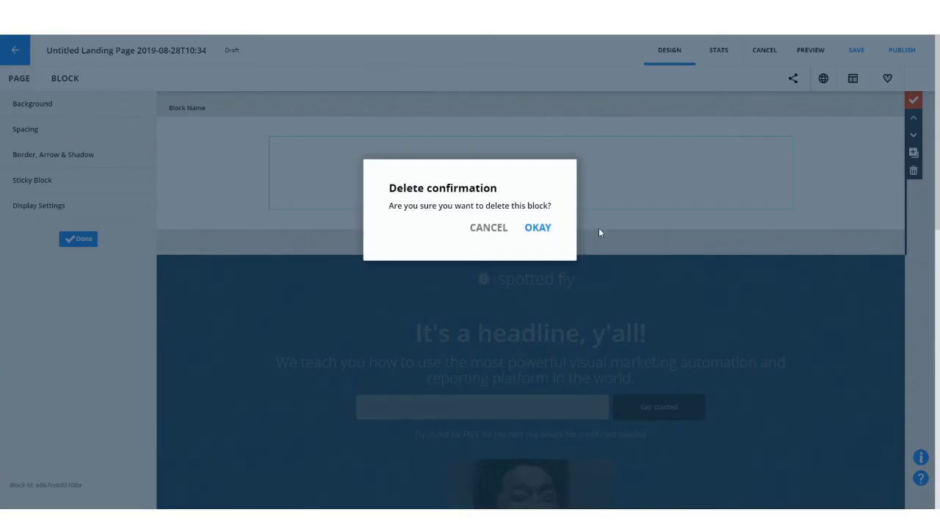
{"action": "left_click", "coordinate": [542, 227]}
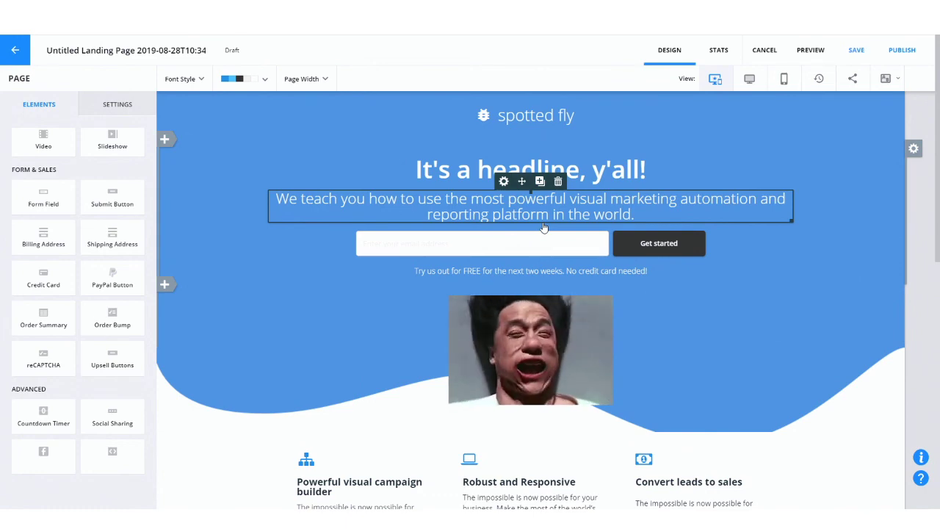
{"action": "scroll", "coordinate": [550, 316], "scroll_direction": "down", "scroll_amount": 10}
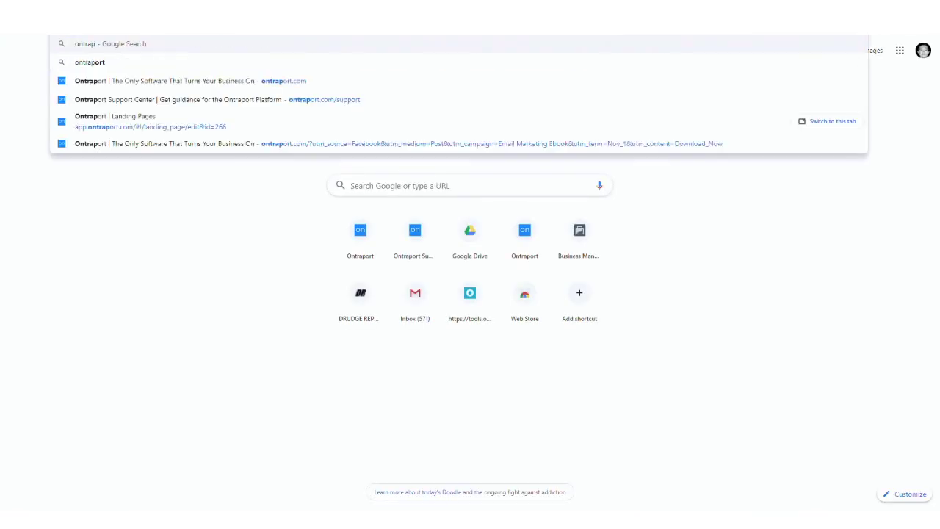
Step: Search Google for ontrapalooza in a new browser tab and open the Ontrapalooza conference website
{"action": "type", "text": "al"}
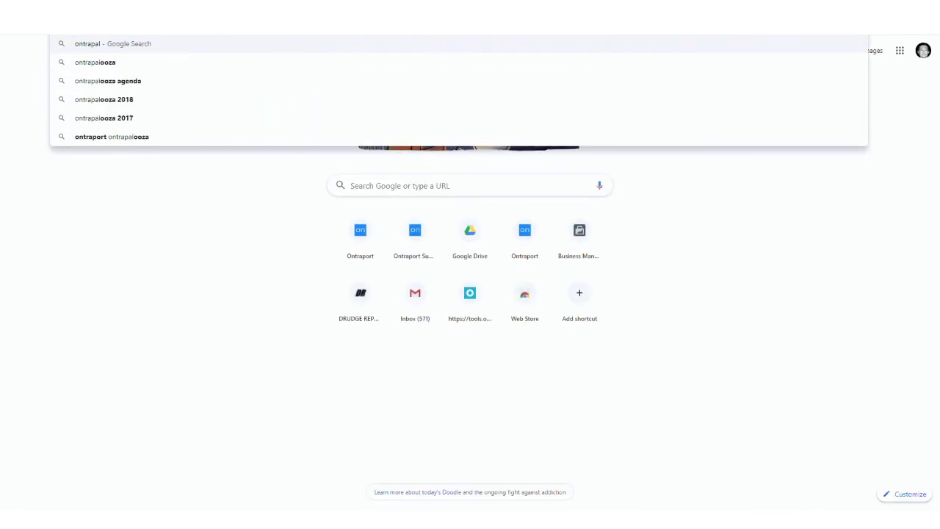
{"action": "key", "text": "Down"}
{"action": "key", "text": "Return"}
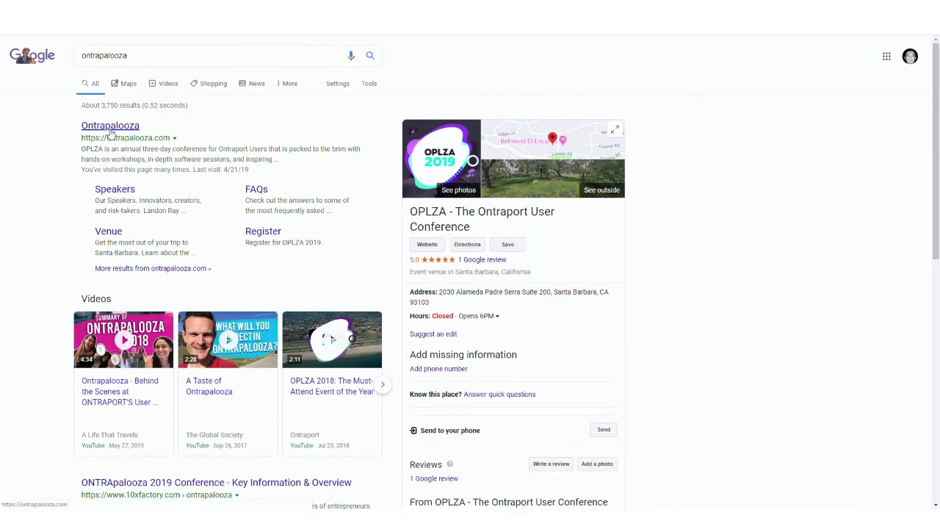
{"action": "left_click", "coordinate": [111, 128]}
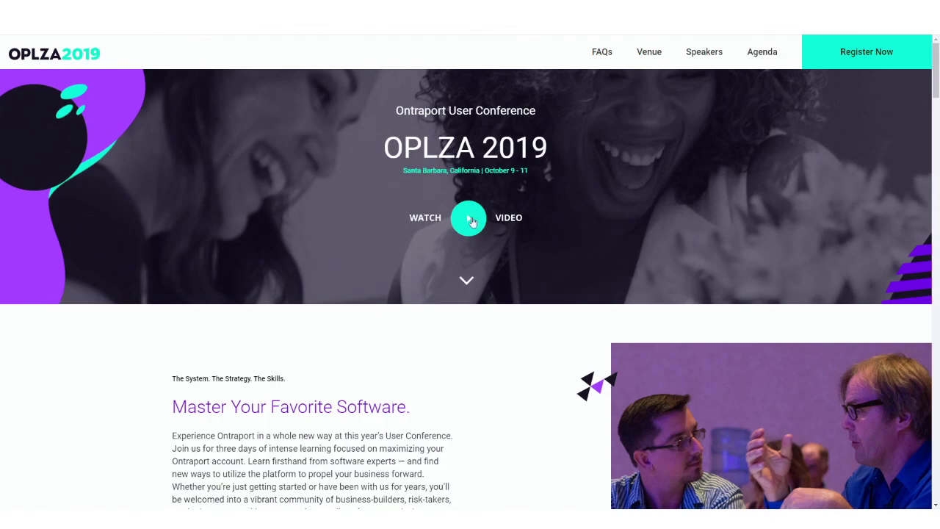